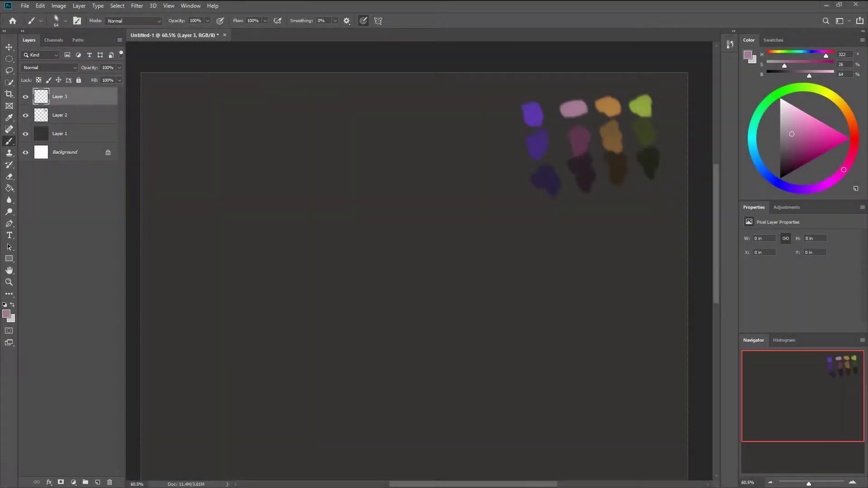
Sketch the hexagonal box top and its lower-left edges, erasing stray strokes inside the top
{"action": "left_click_drag", "start_coordinate": [284, 242], "coordinate": [272, 232]}
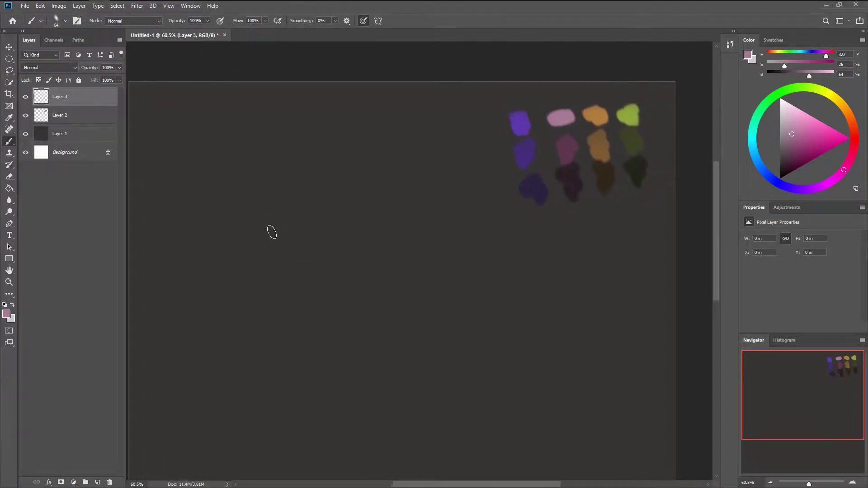
{"action": "left_click_drag", "start_coordinate": [282, 195], "coordinate": [349, 252]}
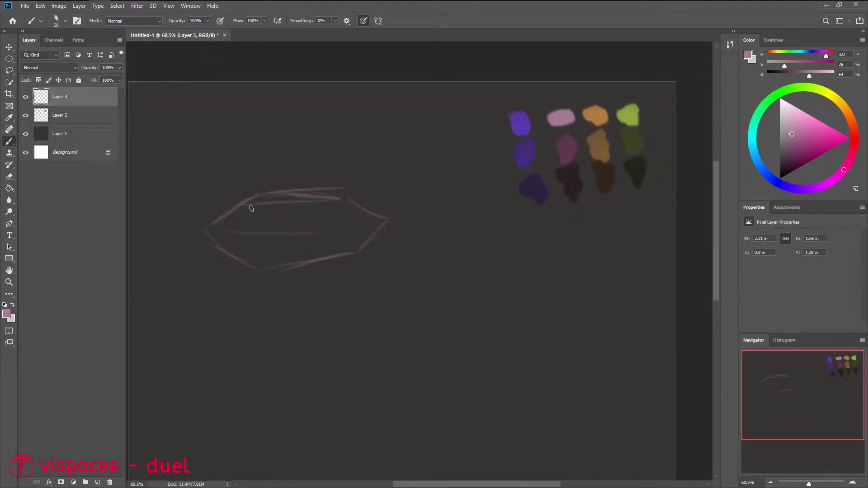
{"action": "key", "text": "e"}
{"action": "left_click_drag", "start_coordinate": [252, 208], "coordinate": [297, 211]}
{"action": "key", "text": "b"}
{"action": "left_click_drag", "start_coordinate": [205, 233], "coordinate": [317, 280]}
{"action": "left_click_drag", "start_coordinate": [266, 225], "coordinate": [306, 187]}
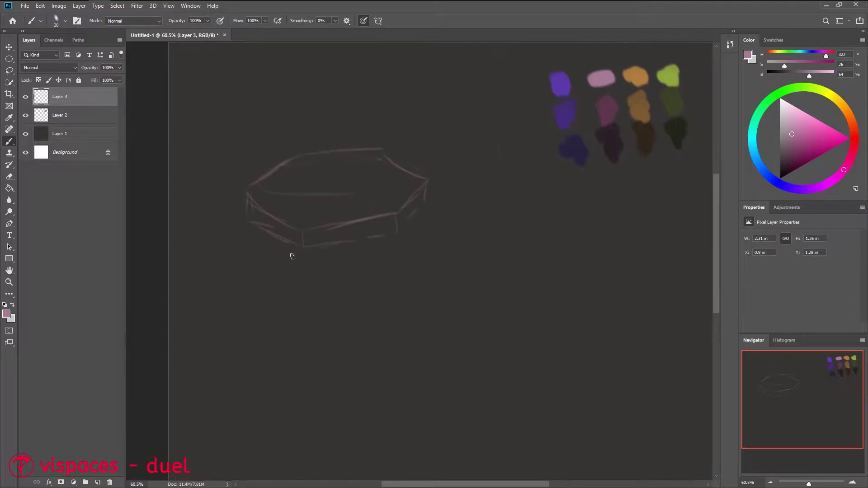
{"action": "key", "text": "ctrl+u"}
{"action": "key", "text": "Escape"}
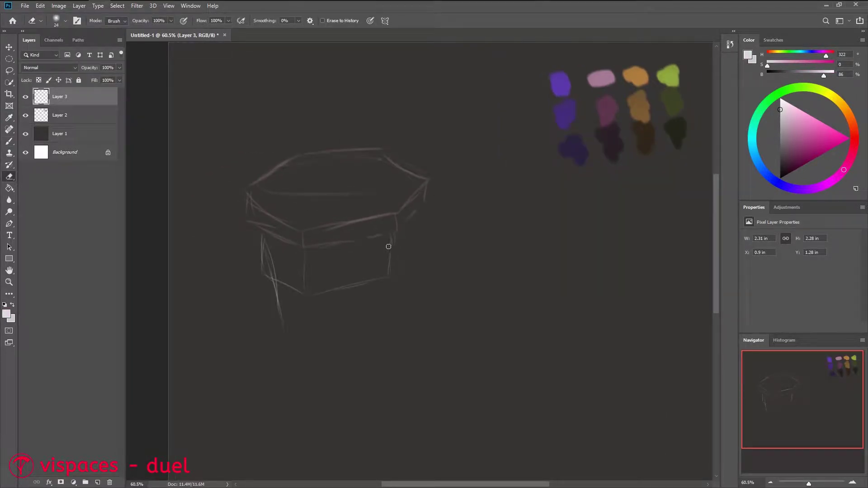
Add the box's right-side edges, erase the leg strokes, and draw the round side port
{"action": "left_click_drag", "start_coordinate": [414, 253], "coordinate": [390, 275]}
{"action": "left_click_drag", "start_coordinate": [420, 210], "coordinate": [420, 248]}
{"action": "key", "text": "e"}
{"action": "left_click_drag", "start_coordinate": [272, 280], "coordinate": [282, 327]}
{"action": "key", "text": "b"}
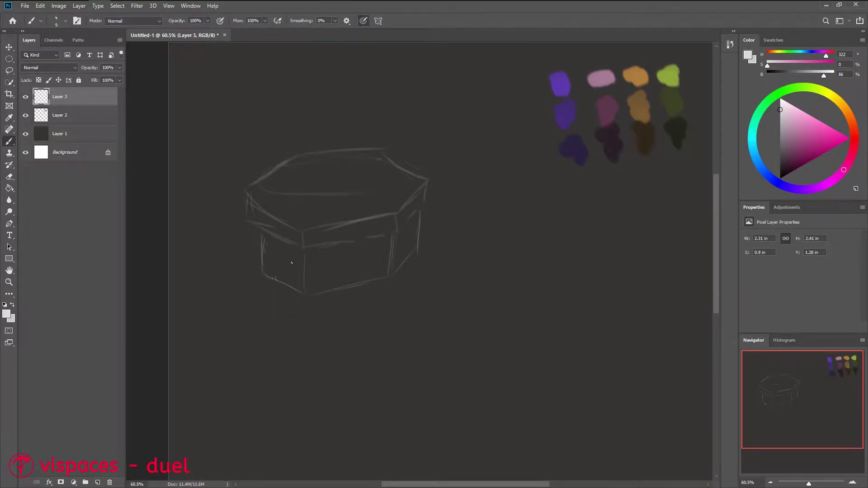
{"action": "left_click_drag", "start_coordinate": [272, 252], "coordinate": [281, 264]}
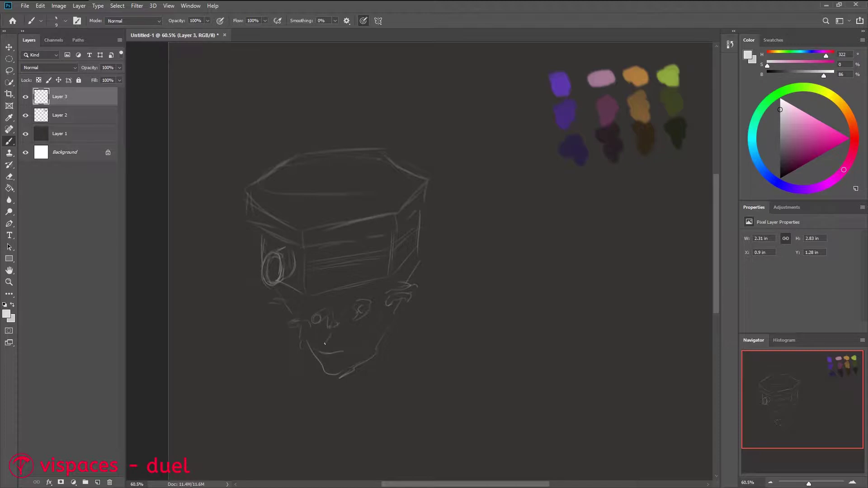
Scale the sketch layer larger with Free Transform
{"action": "scroll", "coordinate": [414, 263], "scroll_direction": "down", "scroll_amount": 3}
{"action": "key", "text": "ctrl+t"}
{"action": "left_click_drag", "start_coordinate": [409, 299], "coordinate": [430, 357]}
Confirm the enlarged sketch and draw a frog with a curved body beside the box
{"action": "key", "text": "Return"}
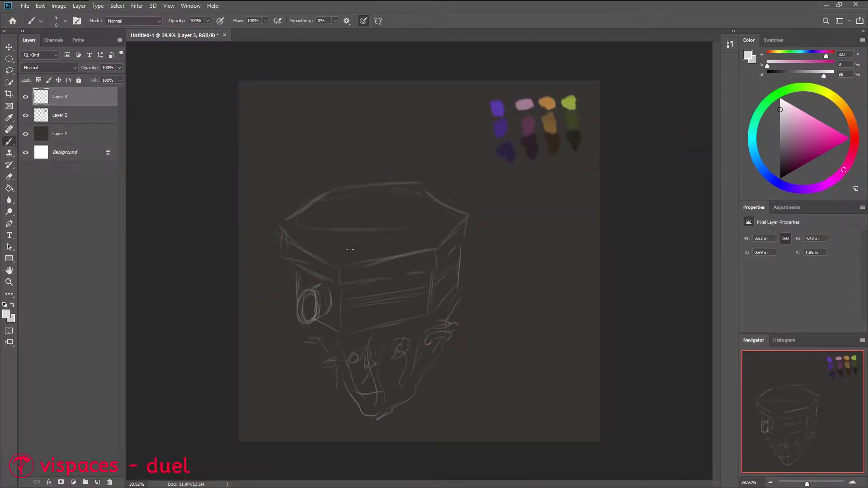
{"action": "scroll", "coordinate": [460, 244], "scroll_direction": "up", "scroll_amount": 4}
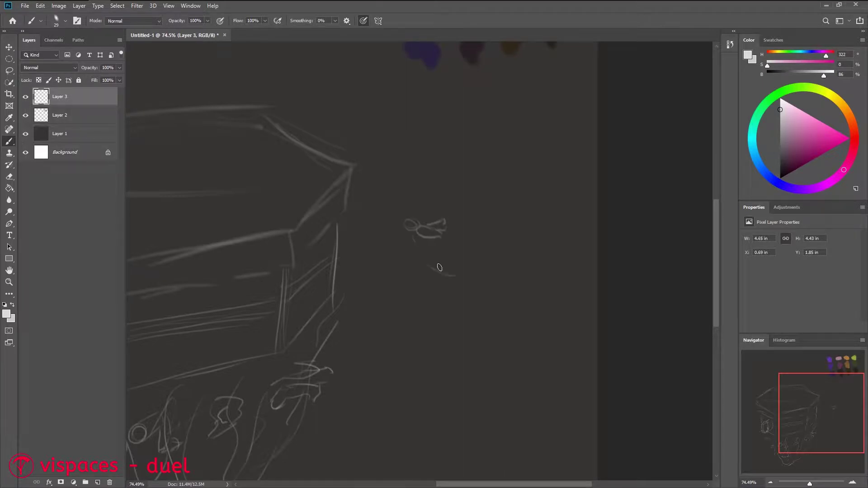
{"action": "mouse_move", "coordinate": [421, 233]}
{"action": "left_mouse_down"}
{"action": "mouse_move", "coordinate": [422, 243]}
{"action": "mouse_move", "coordinate": [468, 280]}
{"action": "left_mouse_up"}
{"action": "mouse_move", "coordinate": [491, 274]}
{"action": "left_mouse_down"}
{"action": "mouse_move", "coordinate": [466, 271]}
{"action": "mouse_move", "coordinate": [461, 254]}
{"action": "left_mouse_up"}
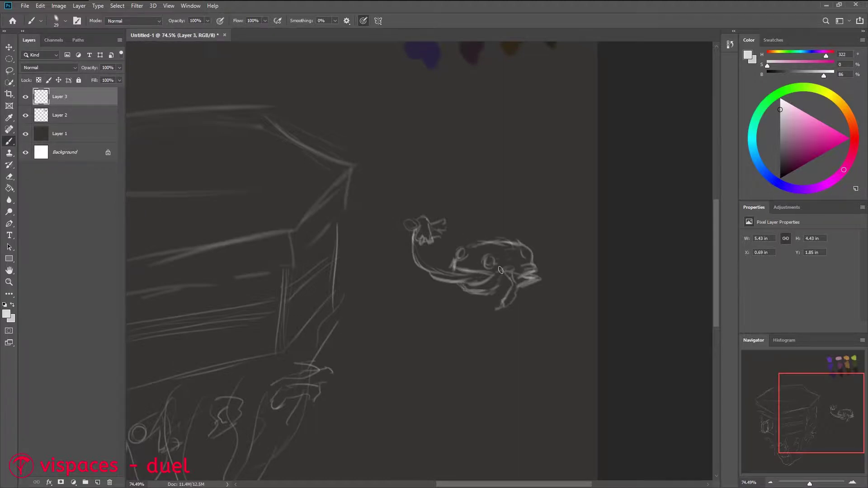
Move the frog sketch up onto the box top
{"action": "scroll", "coordinate": [501, 270], "scroll_direction": "down", "scroll_amount": 3}
{"action": "key", "text": "v"}
{"action": "left_click_drag", "start_coordinate": [524, 257], "coordinate": [356, 225]}
Sketch a cylinder on the box top and a curved stroke on the box side
{"action": "scroll", "coordinate": [391, 214], "scroll_direction": "up", "scroll_amount": 2}
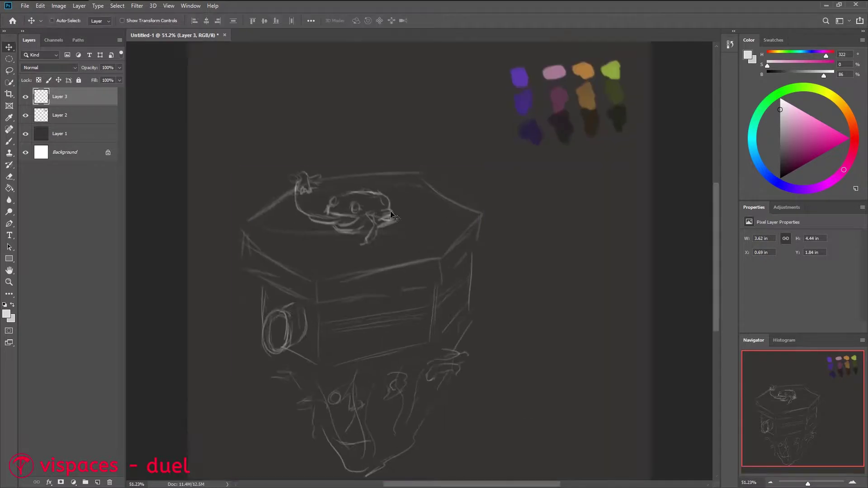
{"action": "scroll", "coordinate": [392, 215], "scroll_direction": "up", "scroll_amount": 1}
{"action": "key", "text": "b"}
{"action": "left_click_drag", "start_coordinate": [446, 144], "coordinate": [440, 188]}
{"action": "mouse_move", "coordinate": [436, 186]}
{"action": "left_mouse_down"}
{"action": "mouse_move", "coordinate": [392, 162]}
{"action": "mouse_move", "coordinate": [448, 144]}
{"action": "left_mouse_up"}
{"action": "scroll", "coordinate": [409, 184], "scroll_direction": "up", "scroll_amount": 2}
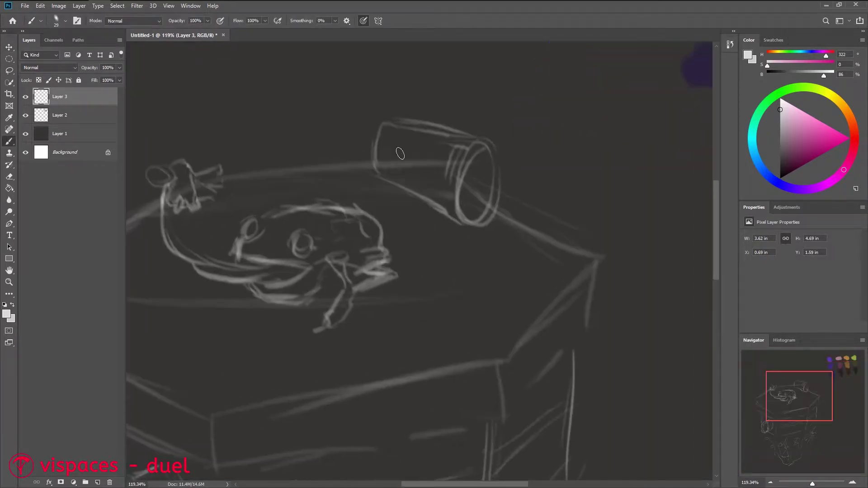
{"action": "scroll", "coordinate": [409, 184], "scroll_direction": "down", "scroll_amount": 2}
{"action": "left_click_drag", "start_coordinate": [454, 232], "coordinate": [460, 261]}
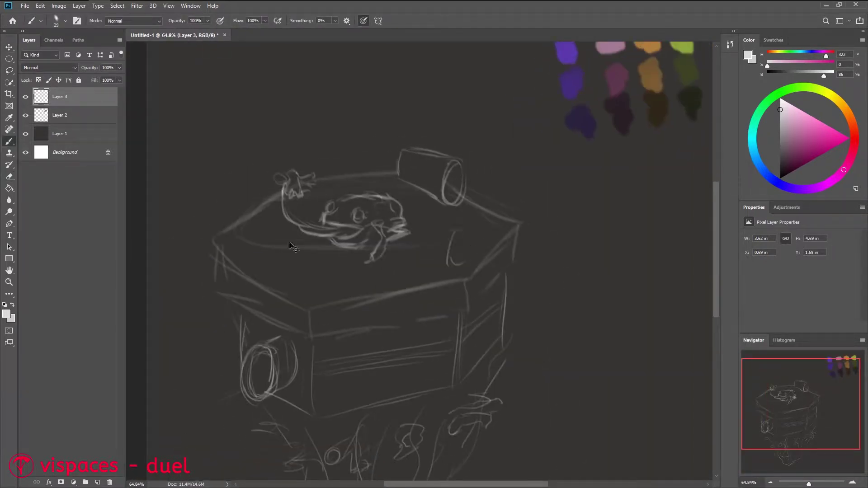
Duplicate the cylinder, flip the copy and place it on the box's left corner
{"action": "key", "text": "l"}
{"action": "mouse_move", "coordinate": [471, 154]}
{"action": "left_mouse_down"}
{"action": "mouse_move", "coordinate": [324, 129]}
{"action": "mouse_move", "coordinate": [371, 129]}
{"action": "mouse_move", "coordinate": [357, 165]}
{"action": "mouse_move", "coordinate": [317, 136]}
{"action": "mouse_move", "coordinate": [312, 193]}
{"action": "left_mouse_up"}
{"action": "key", "text": "ctrl+t"}
{"action": "key", "text": "Return"}
{"action": "key", "text": "r"}
{"action": "key", "text": "l"}
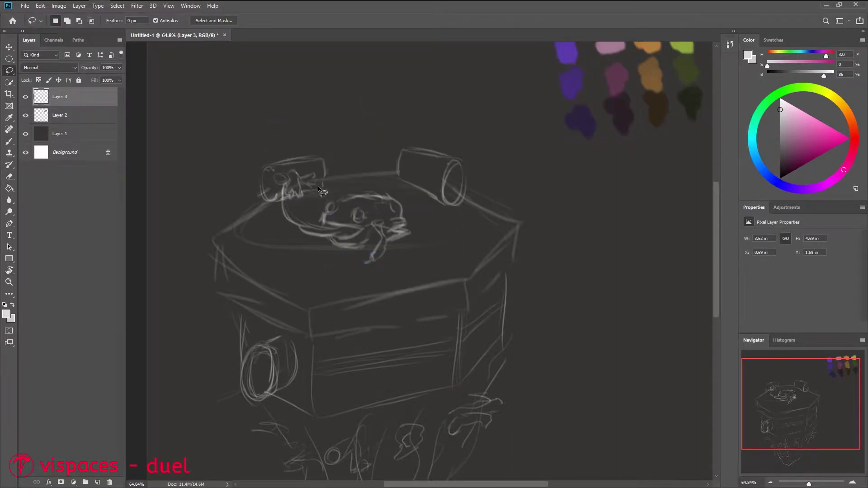
Draw the front face's bottom, right and top edges plus the right corner edge
{"action": "key", "text": "b"}
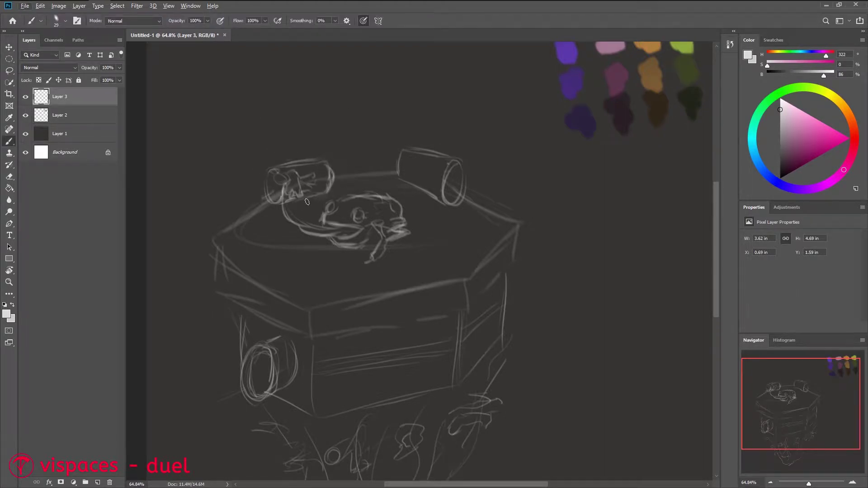
{"action": "scroll", "coordinate": [316, 213], "scroll_direction": "down", "scroll_amount": 3}
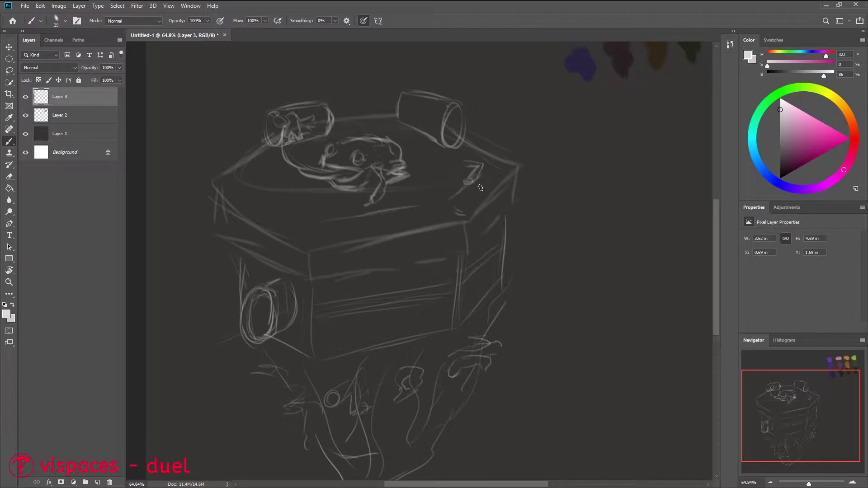
{"action": "left_click_drag", "start_coordinate": [311, 280], "coordinate": [459, 261]}
{"action": "left_click_drag", "start_coordinate": [461, 259], "coordinate": [464, 227]}
{"action": "left_click_drag", "start_coordinate": [463, 226], "coordinate": [312, 249]}
{"action": "left_click_drag", "start_coordinate": [476, 178], "coordinate": [491, 155]}
{"action": "left_click_drag", "start_coordinate": [522, 166], "coordinate": [515, 208]}
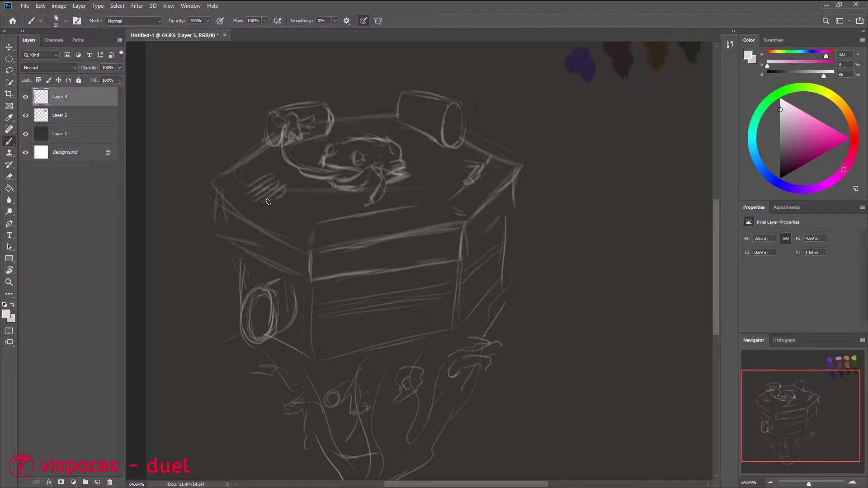
Add a new layer for clean line art
{"action": "scroll", "coordinate": [303, 232], "scroll_direction": "down", "scroll_amount": 2}
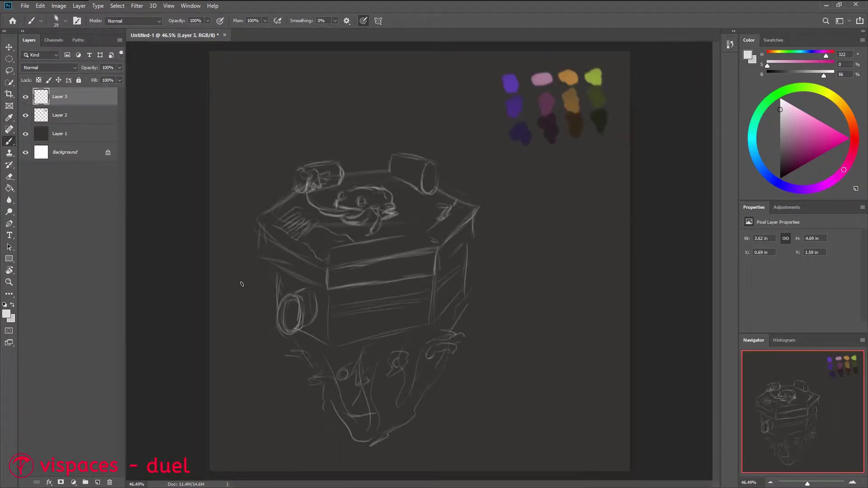
{"action": "key", "text": "ctrl+shift+alt+n"}
{"action": "scroll", "coordinate": [316, 231], "scroll_direction": "up", "scroll_amount": 3}
Trace clean outlines of the box's top, lid, front and side edges
{"action": "left_click_drag", "start_coordinate": [193, 220], "coordinate": [262, 169]}
{"action": "left_click_drag", "start_coordinate": [295, 288], "coordinate": [507, 271]}
{"action": "left_click_drag", "start_coordinate": [319, 272], "coordinate": [486, 248]}
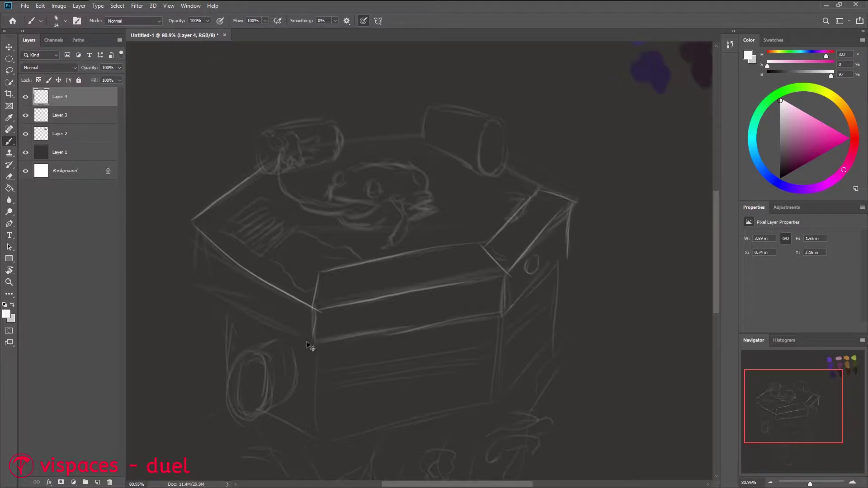
{"action": "left_click_drag", "start_coordinate": [268, 407], "coordinate": [251, 335]}
{"action": "left_click_drag", "start_coordinate": [300, 369], "coordinate": [466, 337]}
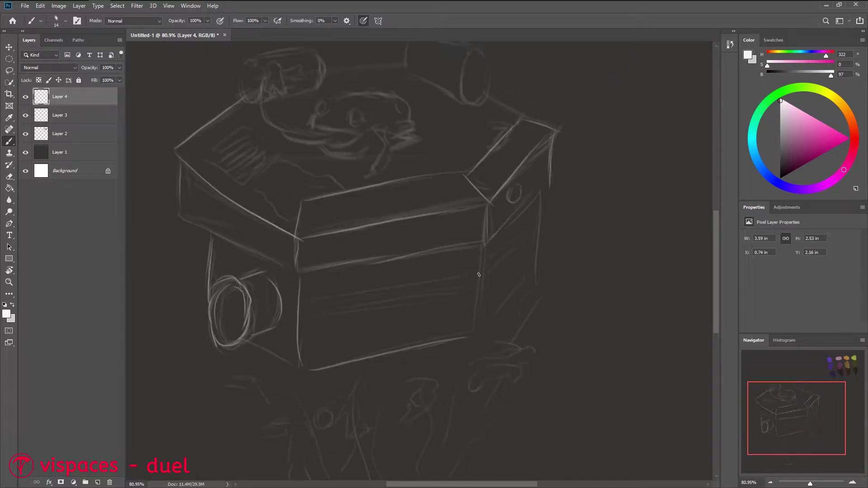
{"action": "left_click_drag", "start_coordinate": [480, 250], "coordinate": [482, 338]}
{"action": "left_click_drag", "start_coordinate": [471, 289], "coordinate": [299, 313]}
Outline the rock hanging beneath the box
{"action": "scroll", "coordinate": [497, 294], "scroll_direction": "down", "scroll_amount": 5}
{"action": "left_click_drag", "start_coordinate": [532, 181], "coordinate": [371, 441]}
{"action": "left_click_drag", "start_coordinate": [344, 432], "coordinate": [283, 321]}
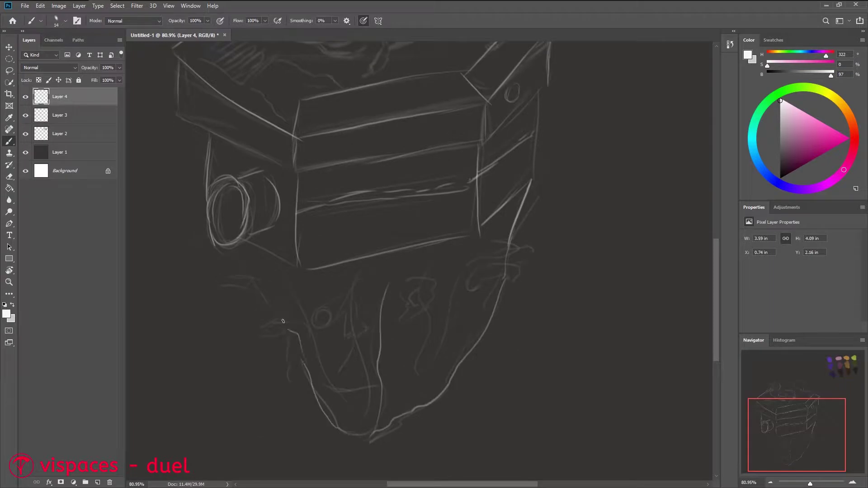
{"action": "left_click_drag", "start_coordinate": [468, 253], "coordinate": [434, 355]}
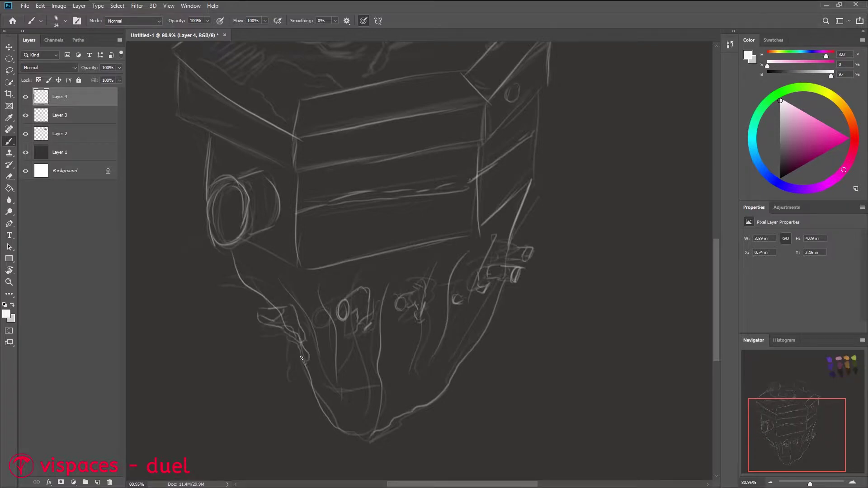
{"action": "scroll", "coordinate": [317, 312], "scroll_direction": "up", "scroll_amount": 5}
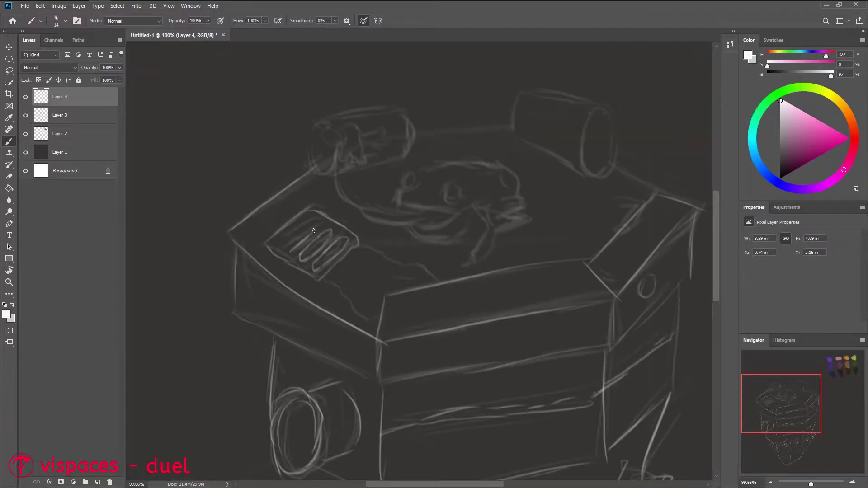
Lasso the vent's zigzag lines and nudge them up and left
{"action": "key", "text": "l"}
{"action": "left_click_drag", "start_coordinate": [279, 242], "coordinate": [291, 261]}
{"action": "left_click_drag", "start_coordinate": [313, 233], "coordinate": [309, 230]}
{"action": "key", "text": "b"}
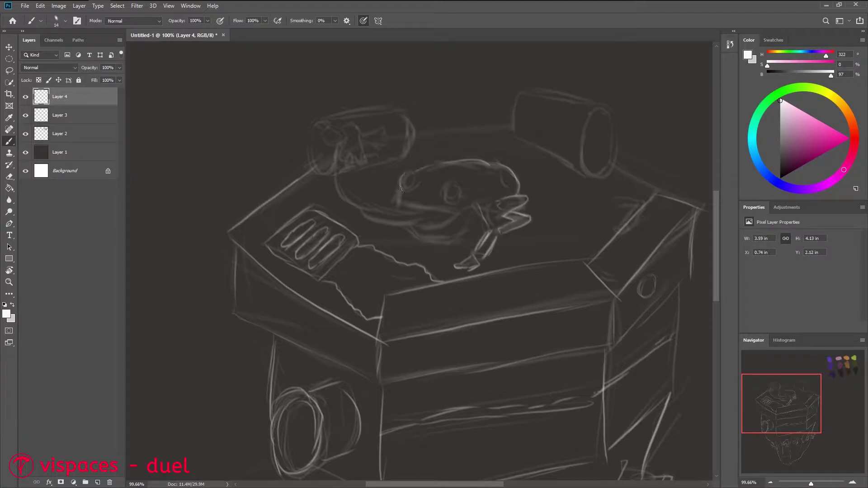
Redraw the frog's head, eye and tongue curve, both cylinders and the box top's back edge
{"action": "mouse_move", "coordinate": [455, 186]}
{"action": "left_mouse_down"}
{"action": "mouse_move", "coordinate": [450, 199]}
{"action": "mouse_move", "coordinate": [464, 186]}
{"action": "left_mouse_up"}
{"action": "left_click_drag", "start_coordinate": [429, 220], "coordinate": [338, 177]}
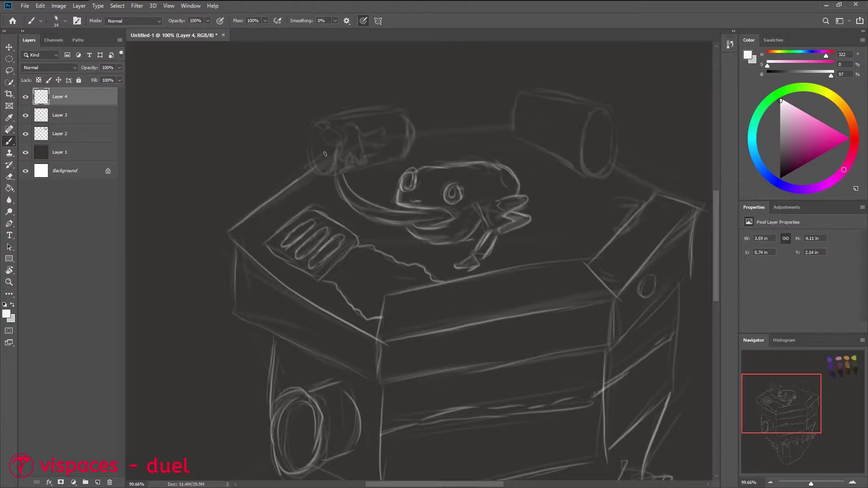
{"action": "left_click_drag", "start_coordinate": [316, 131], "coordinate": [384, 172]}
{"action": "left_click_drag", "start_coordinate": [407, 113], "coordinate": [502, 131]}
{"action": "mouse_move", "coordinate": [511, 95]}
{"action": "left_mouse_down"}
{"action": "mouse_move", "coordinate": [589, 170]}
{"action": "mouse_move", "coordinate": [606, 106]}
{"action": "left_mouse_up"}
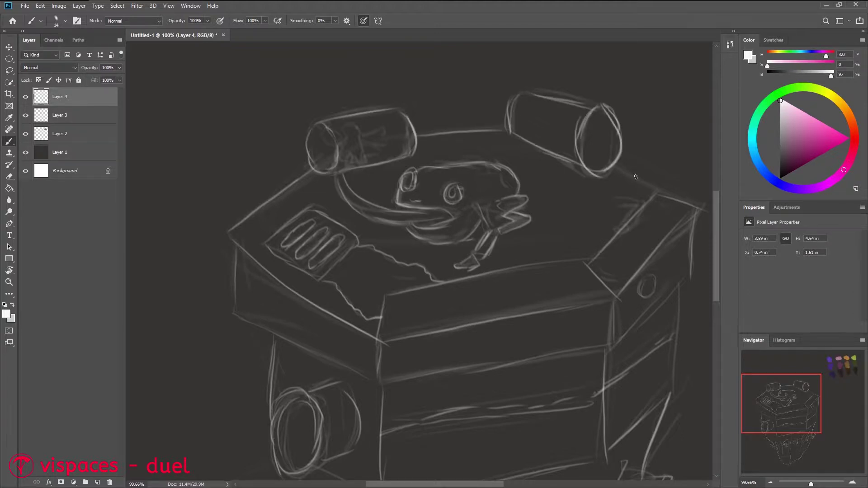
{"action": "left_click_drag", "start_coordinate": [610, 167], "coordinate": [674, 197]}
{"action": "scroll", "coordinate": [155, 180], "scroll_direction": "down", "scroll_amount": 5}
Remove the rough sketch layer and add a colour layer beneath the line art
{"action": "left_click", "coordinate": [77, 115], "text": "shift"}
{"action": "key", "text": "ctrl+e"}
{"action": "key", "text": "ctrl+shift+alt+n"}
{"action": "key", "text": "ctrl+bracketleft"}
{"action": "scroll", "coordinate": [388, 296], "scroll_direction": "up", "scroll_amount": 3}
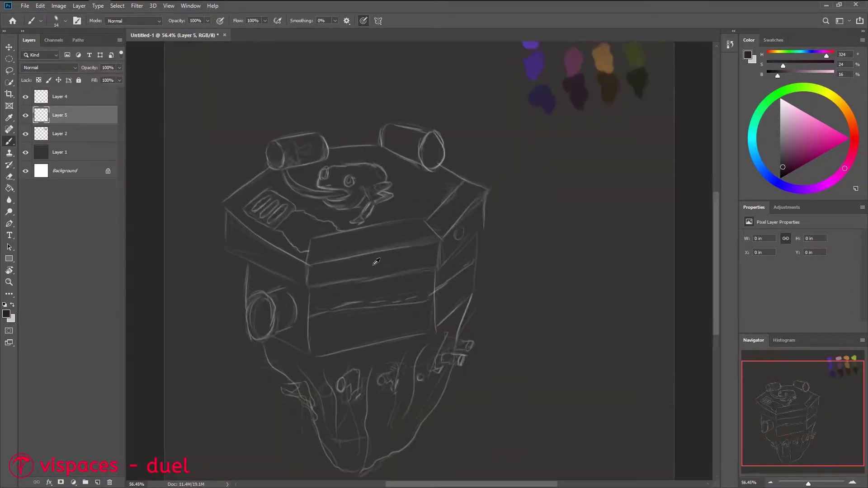
Paint the box's middle band dark purple with pink highlights
{"action": "left_click_drag", "start_coordinate": [344, 272], "coordinate": [447, 262]}
{"action": "left_click_drag", "start_coordinate": [348, 307], "coordinate": [452, 294]}
{"action": "left_click_drag", "start_coordinate": [456, 285], "coordinate": [495, 226]}
{"action": "left_click_drag", "start_coordinate": [339, 281], "coordinate": [493, 245]}
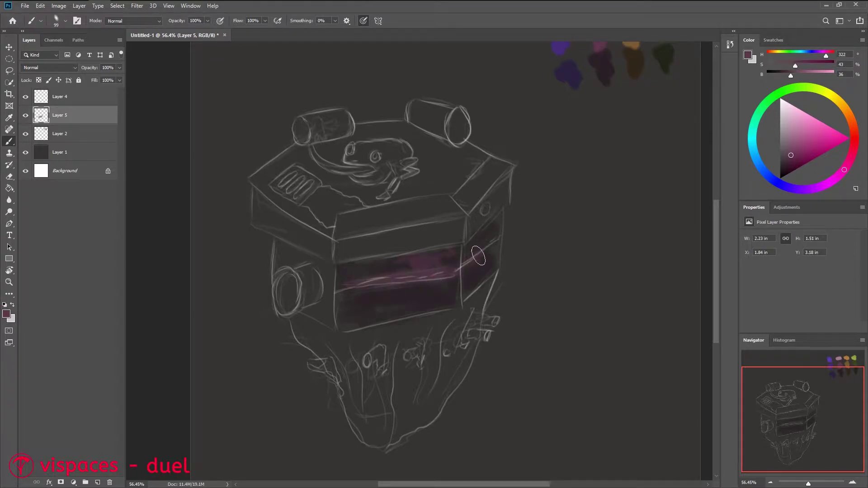
{"action": "left_click_drag", "start_coordinate": [316, 226], "coordinate": [289, 258]}
Paint green slime below the left port and pink on the port and band
{"action": "mouse_move", "coordinate": [247, 337]}
{"action": "left_mouse_down"}
{"action": "mouse_move", "coordinate": [251, 406]}
{"action": "mouse_move", "coordinate": [260, 335]}
{"action": "mouse_move", "coordinate": [276, 319]}
{"action": "left_mouse_up"}
{"action": "key", "text": "e"}
{"action": "key", "text": "b"}
{"action": "left_click", "coordinate": [569, 41], "text": "alt"}
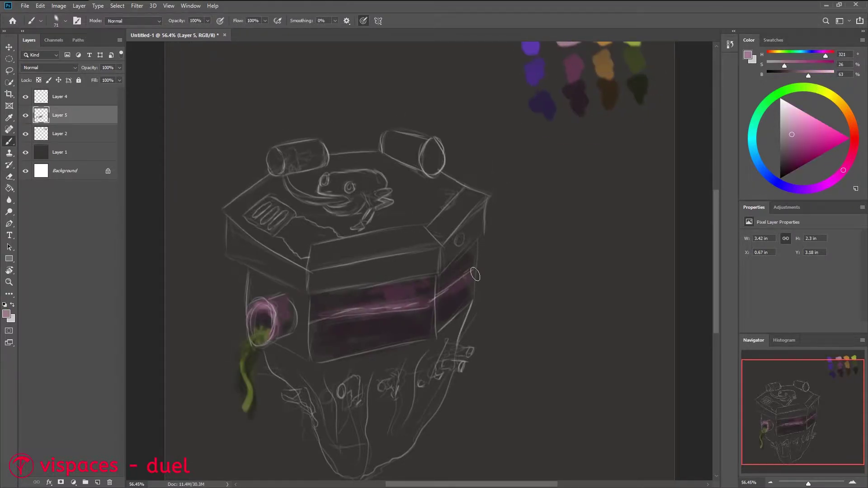
{"action": "left_click_drag", "start_coordinate": [393, 279], "coordinate": [345, 324]}
Fill the floating rock with brown and add light-brown strokes
{"action": "left_click_drag", "start_coordinate": [360, 386], "coordinate": [384, 357]}
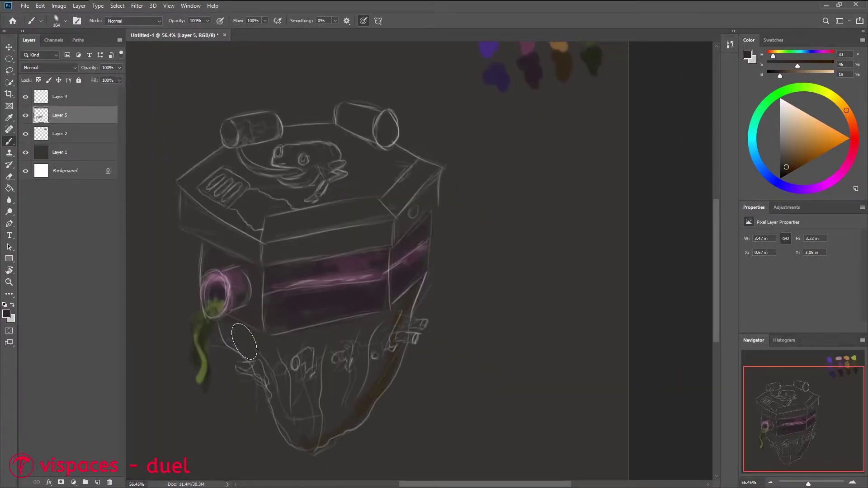
{"action": "left_click_drag", "start_coordinate": [244, 330], "coordinate": [380, 325]}
{"action": "left_click_drag", "start_coordinate": [317, 425], "coordinate": [389, 335]}
{"action": "mouse_move", "coordinate": [393, 375]}
{"action": "left_mouse_down"}
{"action": "mouse_move", "coordinate": [383, 334]}
{"action": "mouse_move", "coordinate": [277, 374]}
{"action": "left_mouse_up"}
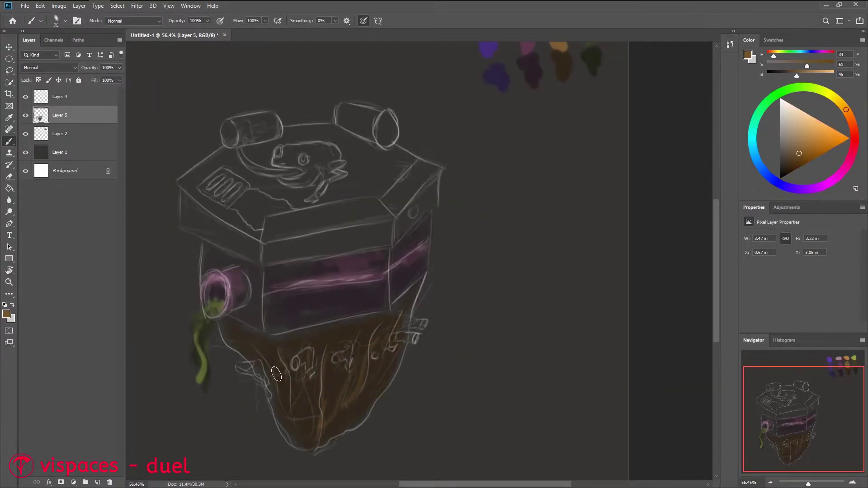
{"action": "scroll", "coordinate": [402, 344], "scroll_direction": "up", "scroll_amount": 1}
{"action": "left_click_drag", "start_coordinate": [239, 403], "coordinate": [292, 399]}
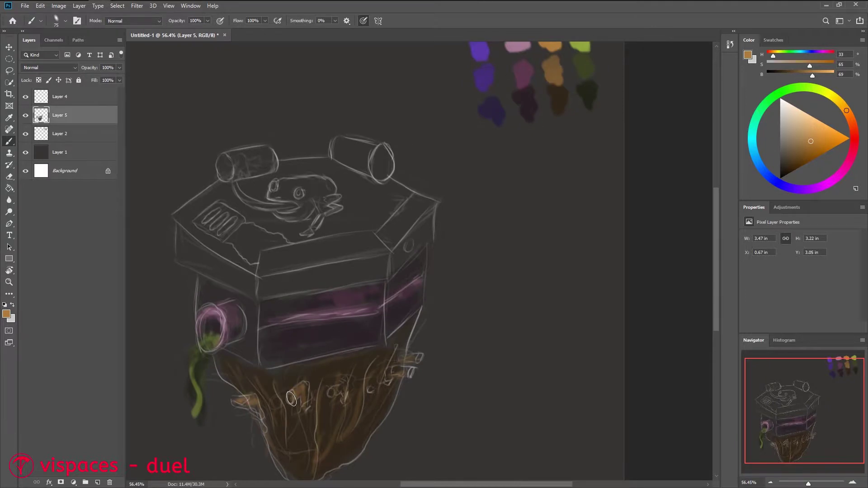
{"action": "left_click_drag", "start_coordinate": [370, 392], "coordinate": [409, 358]}
{"action": "scroll", "coordinate": [398, 361], "scroll_direction": "down", "scroll_amount": 1}
Pick a purple swatch and paint it across the machine's middle band
{"action": "left_click", "coordinate": [252, 339], "text": "alt"}
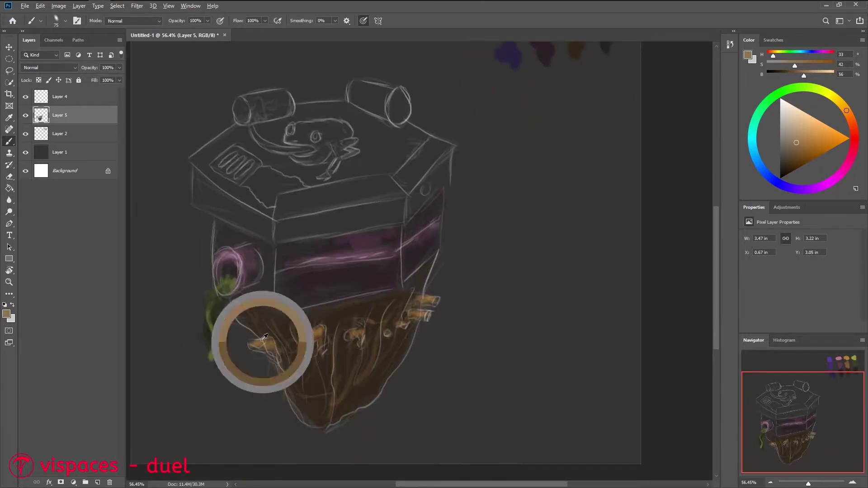
{"action": "scroll", "coordinate": [337, 313], "scroll_direction": "down", "scroll_amount": 2}
{"action": "left_click", "coordinate": [493, 136], "text": "alt"}
{"action": "mouse_move", "coordinate": [375, 267]}
{"action": "left_mouse_down"}
{"action": "mouse_move", "coordinate": [421, 263]}
{"action": "mouse_move", "coordinate": [461, 228]}
{"action": "left_mouse_up"}
Paint a lighter purple band along the lid's edge with a dot on the right face
{"action": "left_click", "coordinate": [495, 136], "text": "alt"}
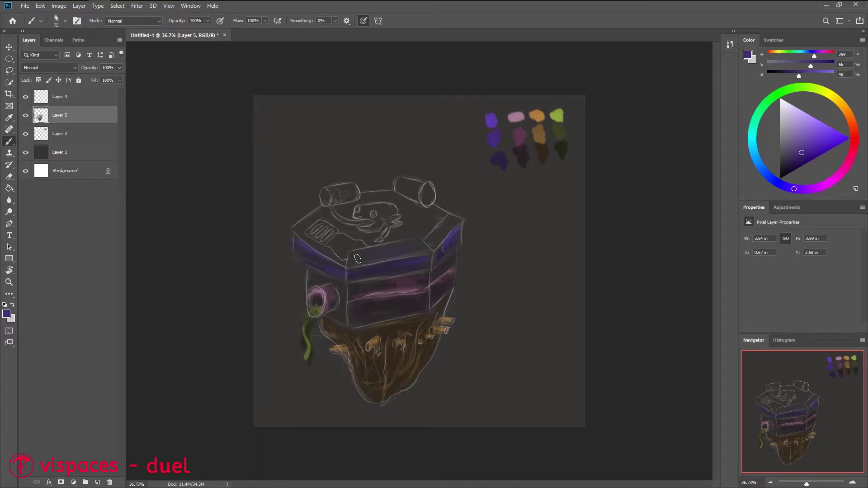
{"action": "mouse_move", "coordinate": [294, 240]}
{"action": "left_mouse_down"}
{"action": "mouse_move", "coordinate": [459, 235]}
{"action": "mouse_move", "coordinate": [367, 257]}
{"action": "left_mouse_up"}
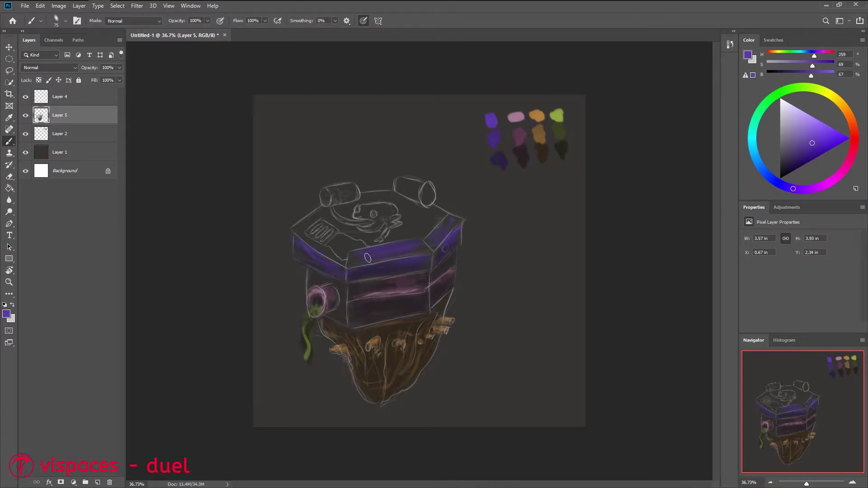
{"action": "left_click", "coordinate": [445, 249]}
Paint both logs orange-brown from the palette swatch
{"action": "left_click", "coordinate": [429, 193], "text": "alt"}
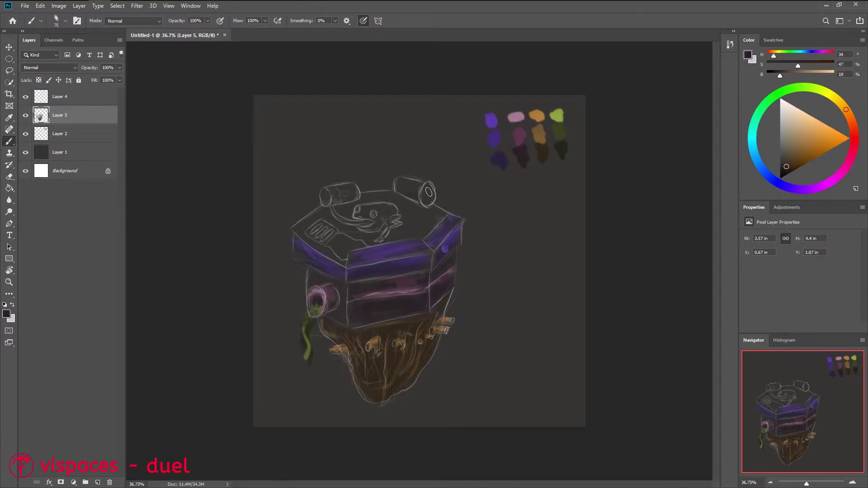
{"action": "left_click", "coordinate": [538, 134], "text": "alt"}
{"action": "left_click_drag", "start_coordinate": [395, 182], "coordinate": [428, 199]}
{"action": "mouse_move", "coordinate": [333, 190]}
{"action": "left_mouse_down"}
{"action": "mouse_move", "coordinate": [357, 196]}
{"action": "mouse_move", "coordinate": [339, 197]}
{"action": "left_mouse_up"}
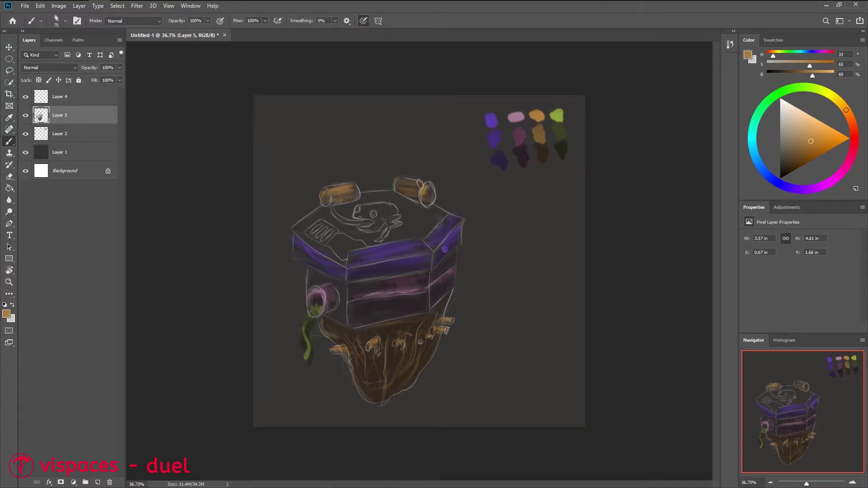
{"action": "left_click_drag", "start_coordinate": [420, 184], "coordinate": [400, 183]}
Add olive-green swatches to the palette and paint the frog olive green
{"action": "left_click", "coordinate": [406, 209], "text": "alt"}
{"action": "left_click_drag", "start_coordinate": [459, 118], "coordinate": [486, 176]}
{"action": "mouse_move", "coordinate": [357, 215]}
{"action": "left_mouse_down"}
{"action": "mouse_move", "coordinate": [389, 213]}
{"action": "mouse_move", "coordinate": [387, 240]}
{"action": "mouse_move", "coordinate": [334, 201]}
{"action": "mouse_move", "coordinate": [336, 190]}
{"action": "left_mouse_up"}
{"action": "left_click", "coordinate": [375, 222], "text": "alt"}
{"action": "left_click", "coordinate": [467, 128], "text": "alt"}
{"action": "scroll", "coordinate": [345, 201], "scroll_direction": "up", "scroll_amount": 5}
Repaint the frog's tongue bright pink and paint its two eyes
{"action": "left_click", "coordinate": [407, 174], "text": "alt"}
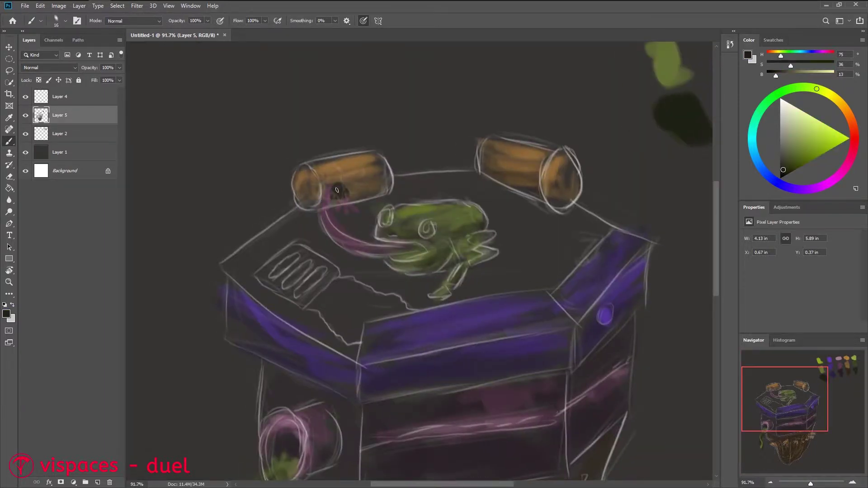
{"action": "left_click", "coordinate": [344, 271], "text": "alt"}
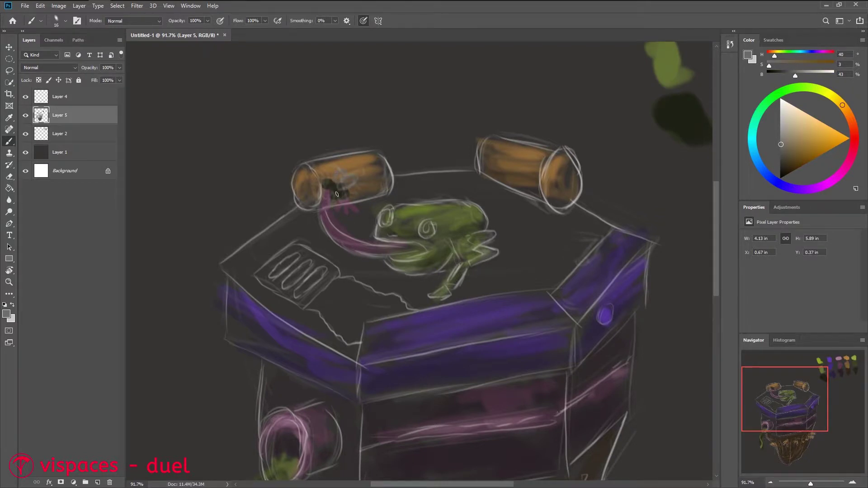
{"action": "mouse_move", "coordinate": [337, 194]}
{"action": "left_mouse_down"}
{"action": "mouse_move", "coordinate": [324, 192]}
{"action": "mouse_move", "coordinate": [389, 244]}
{"action": "left_mouse_up"}
{"action": "left_click", "coordinate": [310, 222], "text": "alt"}
{"action": "left_click", "coordinate": [371, 210]}
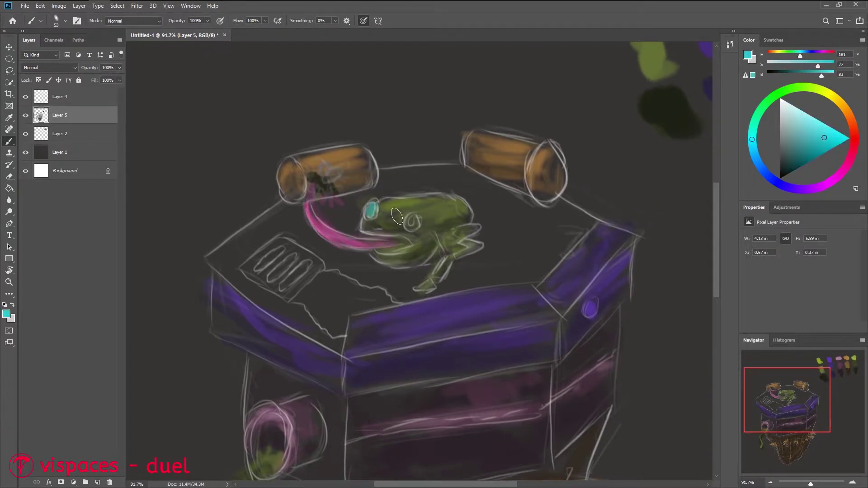
{"action": "left_click", "coordinate": [411, 222]}
Add grey and black swatches to the palette and darken the lid near the vent
{"action": "left_click", "coordinate": [853, 145]}
{"action": "scroll", "coordinate": [372, 219], "scroll_direction": "down", "scroll_amount": 5}
{"action": "scroll", "coordinate": [452, 226], "scroll_direction": "up", "scroll_amount": 2}
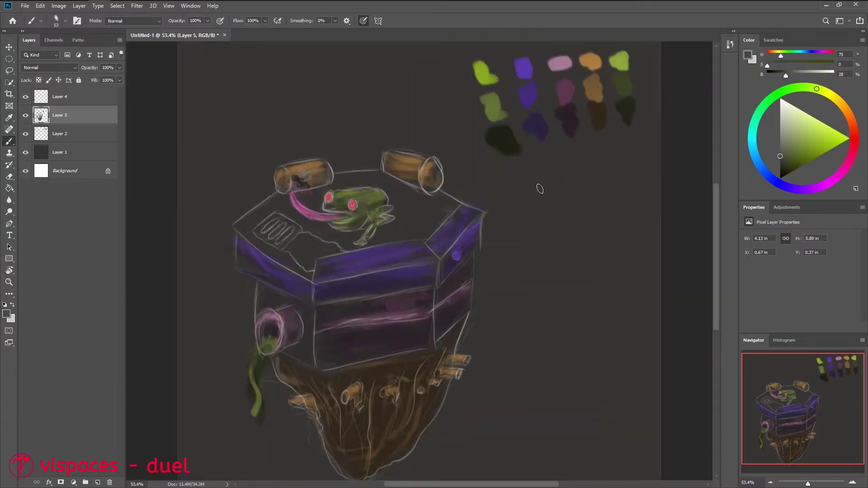
{"action": "mouse_move", "coordinate": [541, 181]}
{"action": "left_mouse_down"}
{"action": "mouse_move", "coordinate": [572, 203]}
{"action": "mouse_move", "coordinate": [581, 228]}
{"action": "left_mouse_up"}
{"action": "left_click_drag", "start_coordinate": [540, 160], "coordinate": [567, 167]}
{"action": "left_click_drag", "start_coordinate": [265, 248], "coordinate": [307, 272]}
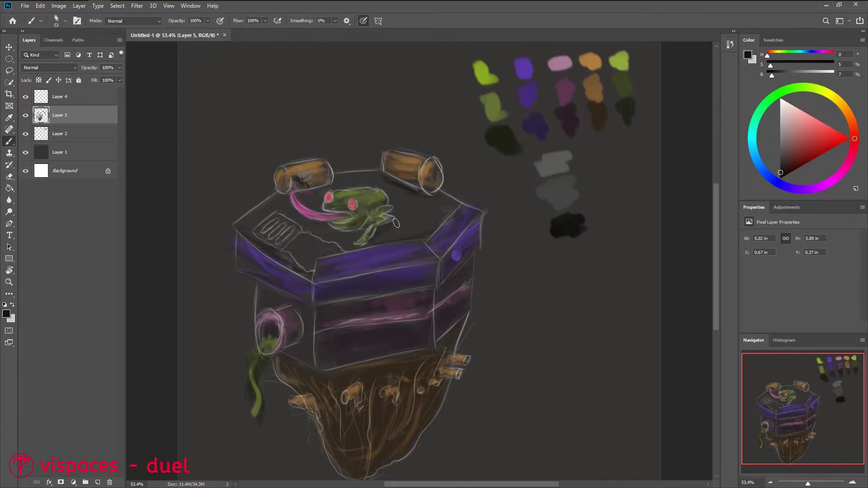
Add muted pink strokes at the tongue's base on Layer 5
{"action": "left_click", "coordinate": [68, 101]}
{"action": "key", "text": "e"}
{"action": "left_click", "coordinate": [300, 185], "text": "ctrl"}
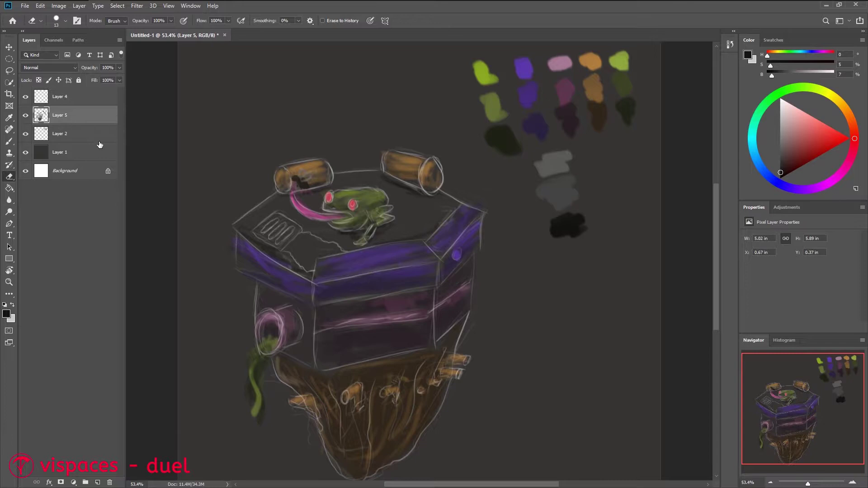
{"action": "key", "text": "b"}
{"action": "left_click", "coordinate": [297, 181], "text": "alt"}
{"action": "left_click_drag", "start_coordinate": [302, 183], "coordinate": [307, 194]}
{"action": "left_click", "coordinate": [307, 195], "text": "alt"}
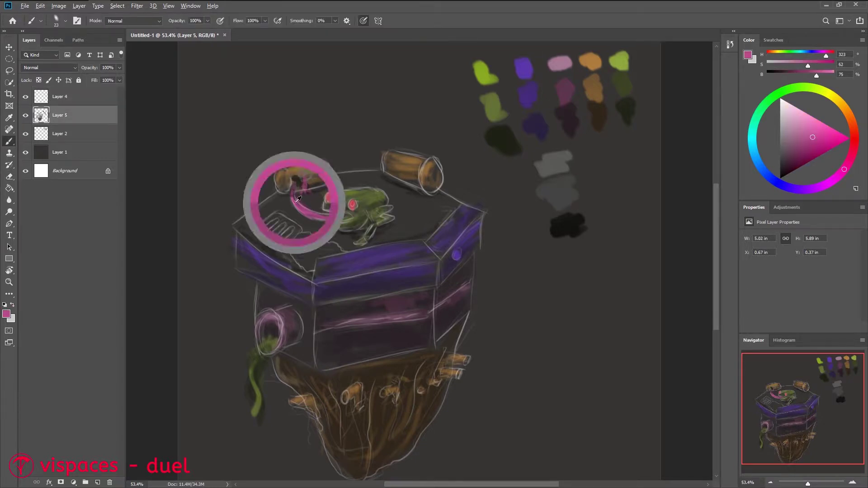
Paint the lid top dark grey and add pale grey smoke beside the vent
{"action": "left_click", "coordinate": [524, 142], "text": "alt"}
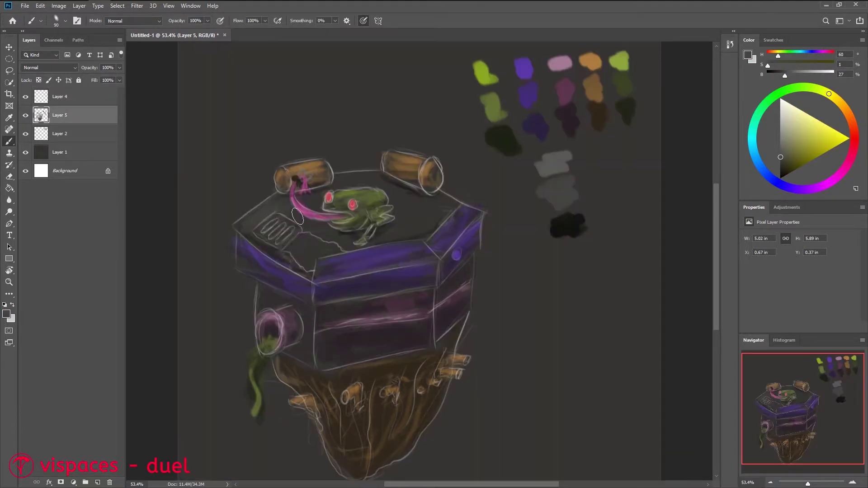
{"action": "mouse_move", "coordinate": [335, 217]}
{"action": "left_mouse_down"}
{"action": "mouse_move", "coordinate": [289, 253]}
{"action": "mouse_move", "coordinate": [335, 250]}
{"action": "left_mouse_up"}
{"action": "left_click", "coordinate": [780, 108]}
{"action": "left_click", "coordinate": [317, 246], "text": "alt"}
{"action": "scroll", "coordinate": [313, 245], "scroll_direction": "down", "scroll_amount": 1}
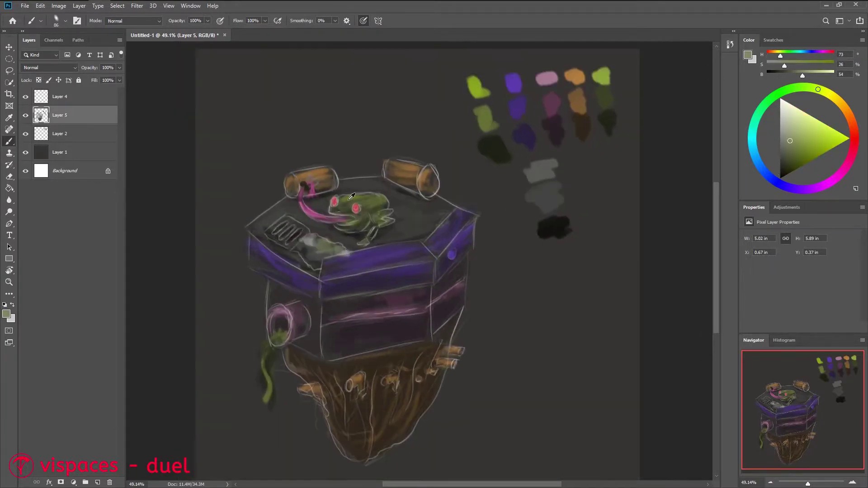
{"action": "left_click", "coordinate": [312, 244], "text": "alt"}
{"action": "scroll", "coordinate": [352, 299], "scroll_direction": "down", "scroll_amount": 3}
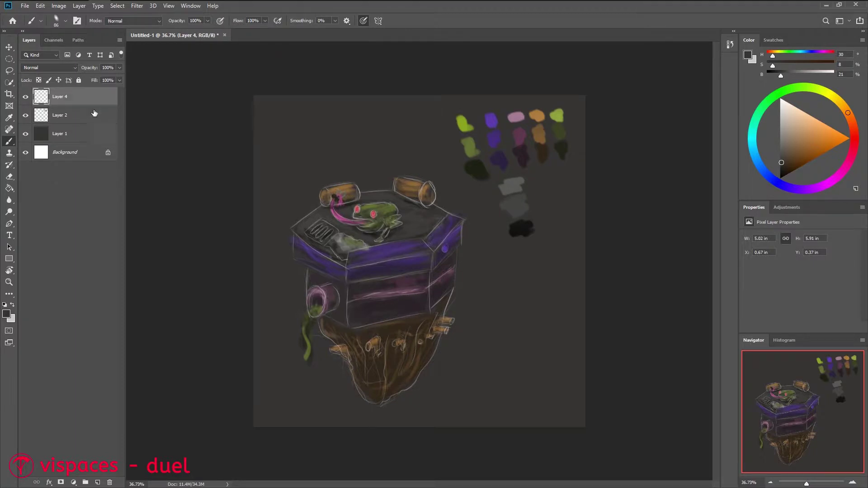
Move Layer 5 above the other layers and select Layer 2
{"action": "left_click_drag", "start_coordinate": [107, 118], "coordinate": [68, 92]}
{"action": "key", "text": "l"}
{"action": "left_click", "coordinate": [71, 142]}
Duplicate the dark backdrop layer, enlarge the drawing, and erase backdrop down the left side
{"action": "key", "text": "ctrl+e"}
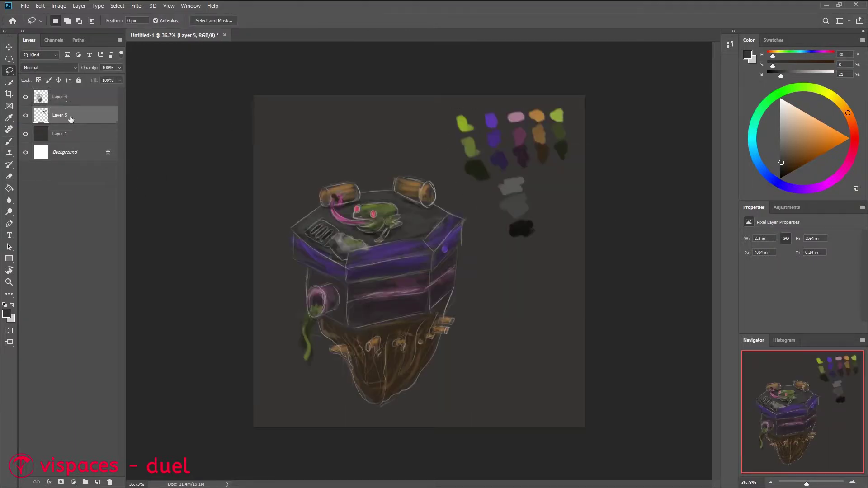
{"action": "key", "text": "ctrl+t"}
{"action": "left_click_drag", "start_coordinate": [508, 120], "coordinate": [543, 77]}
{"action": "key", "text": "Return"}
{"action": "key", "text": "e"}
{"action": "left_click_drag", "start_coordinate": [330, 165], "coordinate": [291, 190]}
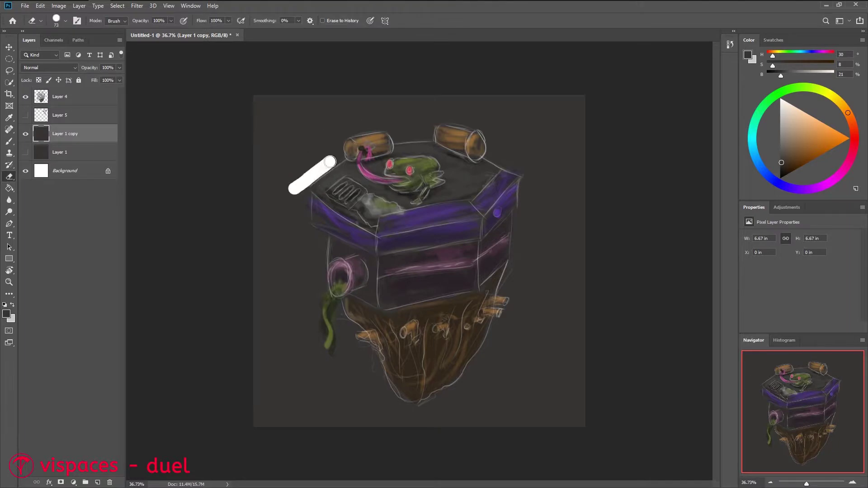
{"action": "mouse_move", "coordinate": [335, 104]}
{"action": "left_mouse_down"}
{"action": "mouse_move", "coordinate": [284, 190]}
{"action": "mouse_move", "coordinate": [302, 405]}
{"action": "left_mouse_up"}
Lasso the machine and rock, delete the inverted backdrop, and move Layer 1 copy up
{"action": "key", "text": "w"}
{"action": "key", "text": "shift+w"}
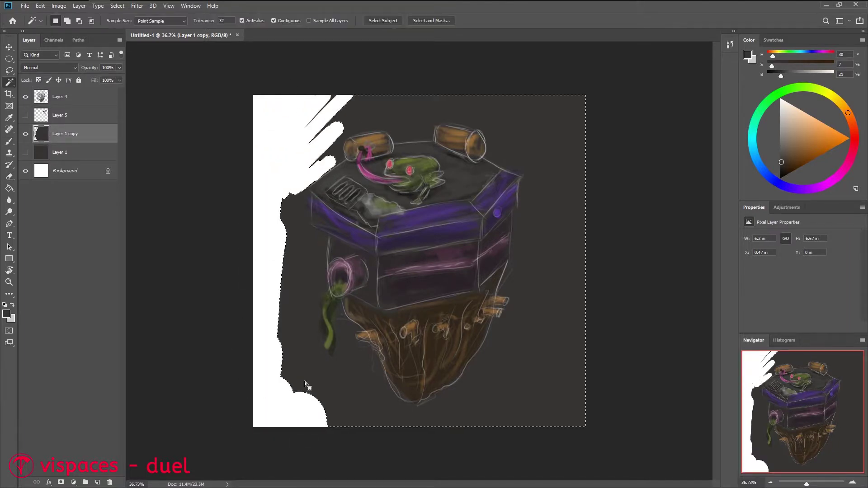
{"action": "key", "text": "l"}
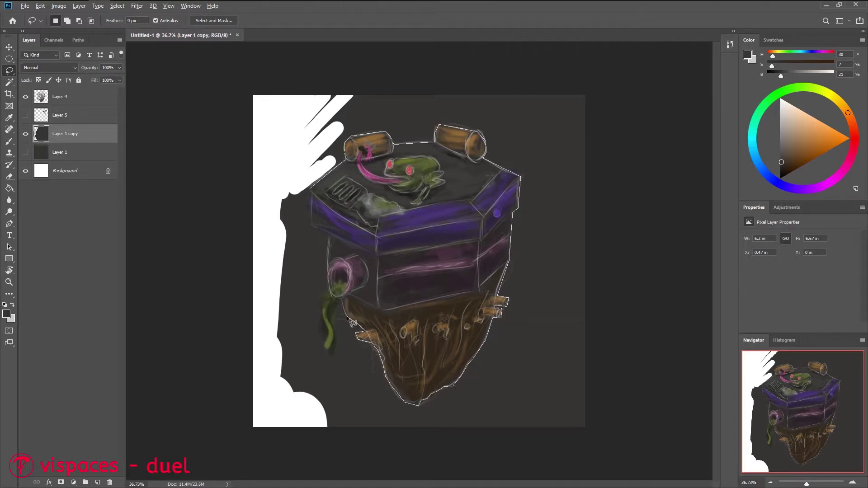
{"action": "left_click_drag", "start_coordinate": [326, 297], "coordinate": [311, 199]}
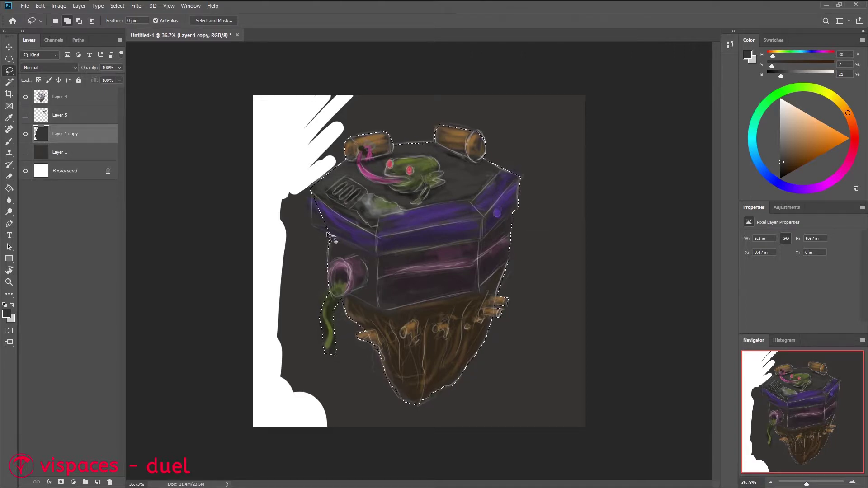
{"action": "key", "text": "ctrl+shift+i"}
{"action": "key", "text": "Delete"}
{"action": "key", "text": "Delete"}
{"action": "key", "text": "ctrl+z"}
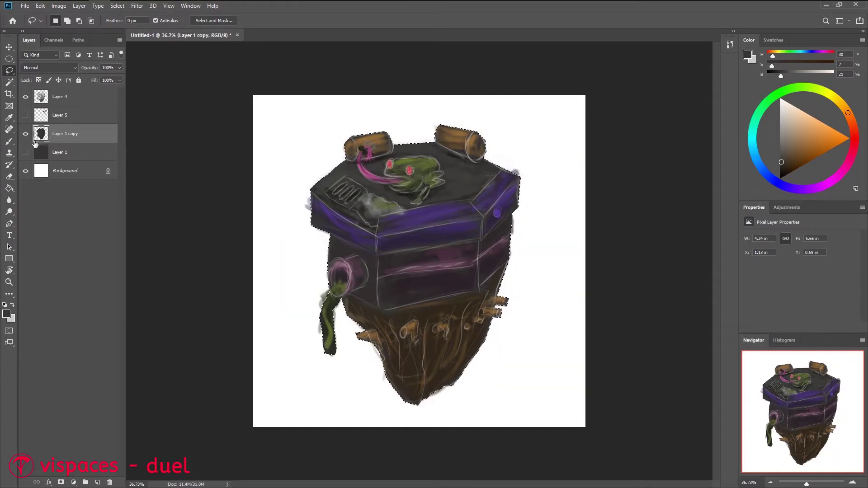
{"action": "key", "text": "ctrl+shift+i"}
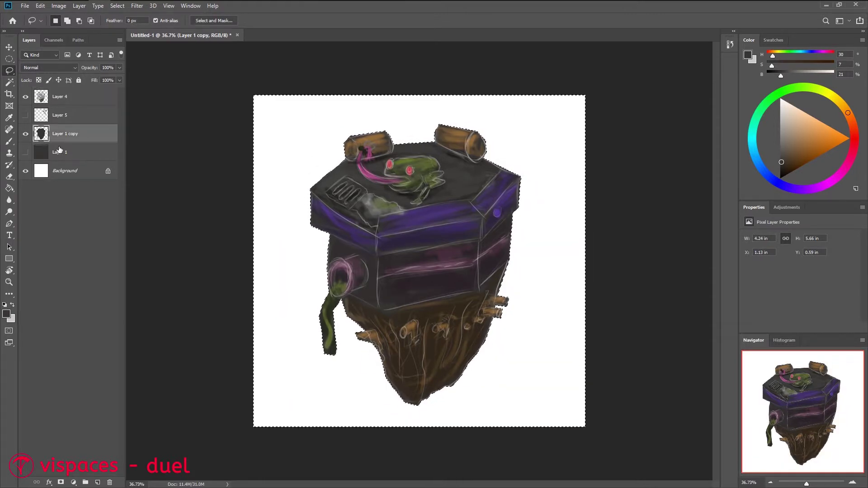
{"action": "left_click_drag", "start_coordinate": [68, 134], "coordinate": [68, 110]}
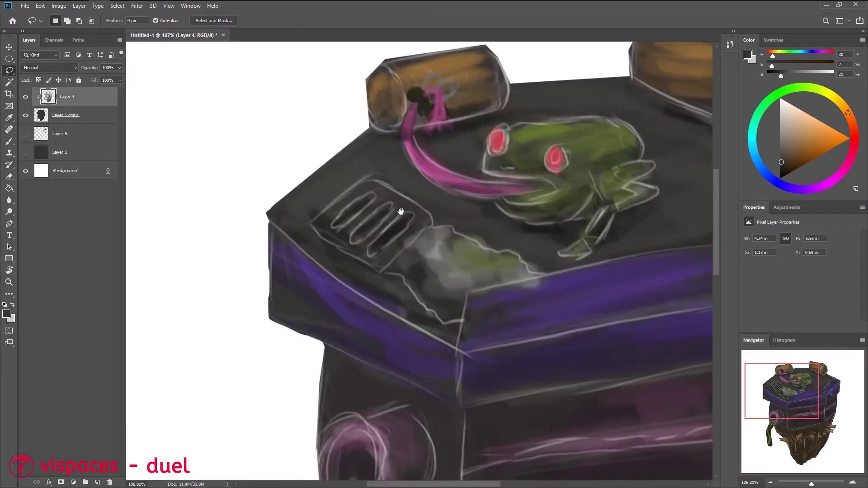
Show Layer 1, adjust the backdrop's lightness with Hue/Saturation, and add a new layer
{"action": "left_click", "coordinate": [25, 152]}
{"action": "left_click", "coordinate": [68, 152]}
{"action": "key", "text": "ctrl+d"}
{"action": "key", "text": "ctrl+u"}
{"action": "left_click_drag", "start_coordinate": [613, 240], "coordinate": [590, 240]}
{"action": "key", "text": "Escape"}
{"action": "key", "text": "ctrl+shift+n"}
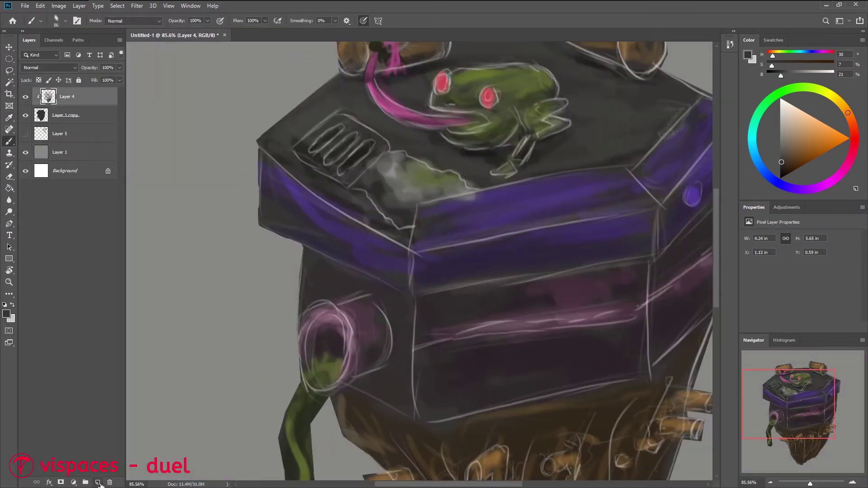
Paint purple over the machine's top band and right face
{"action": "scroll", "coordinate": [407, 226], "scroll_direction": "up", "scroll_amount": 5}
{"action": "key", "text": "b"}
{"action": "left_click", "coordinate": [381, 259], "text": "alt"}
{"action": "mouse_move", "coordinate": [382, 259]}
{"action": "left_mouse_down"}
{"action": "mouse_move", "coordinate": [466, 276]}
{"action": "mouse_move", "coordinate": [633, 171]}
{"action": "left_mouse_up"}
{"action": "mouse_move", "coordinate": [588, 226]}
{"action": "left_mouse_down"}
{"action": "mouse_move", "coordinate": [513, 226]}
{"action": "mouse_move", "coordinate": [531, 251]}
{"action": "mouse_move", "coordinate": [588, 177]}
{"action": "left_mouse_up"}
{"action": "left_click", "coordinate": [524, 232], "text": "alt"}
{"action": "left_click", "coordinate": [606, 177], "text": "alt"}
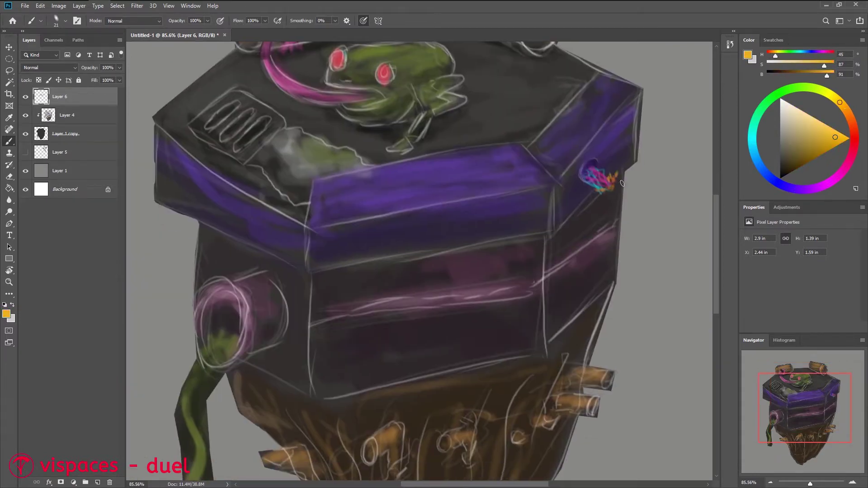
{"action": "left_click_drag", "start_coordinate": [610, 190], "coordinate": [650, 192]}
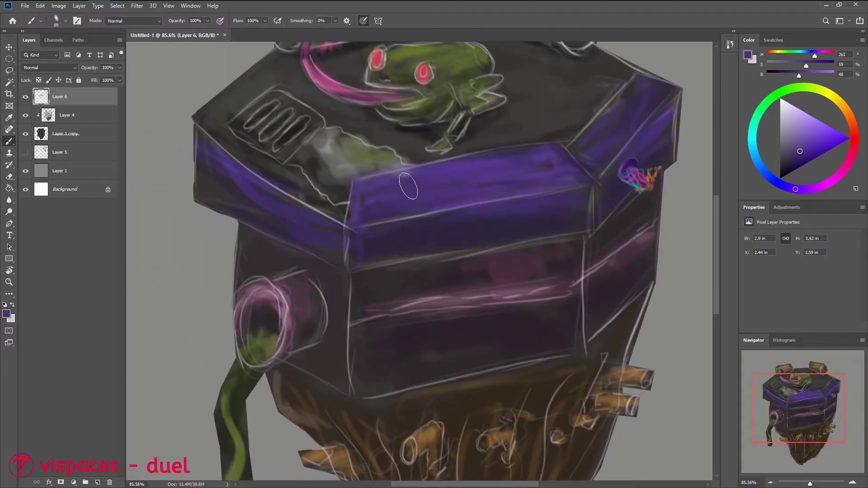
{"action": "left_click_drag", "start_coordinate": [406, 186], "coordinate": [529, 162]}
{"action": "left_click_drag", "start_coordinate": [641, 77], "coordinate": [651, 108]}
Clip the new layer to the painting below and paint the left face lighter purple
{"action": "left_click", "coordinate": [617, 190], "text": "alt"}
{"action": "left_click_drag", "start_coordinate": [595, 205], "coordinate": [460, 250]}
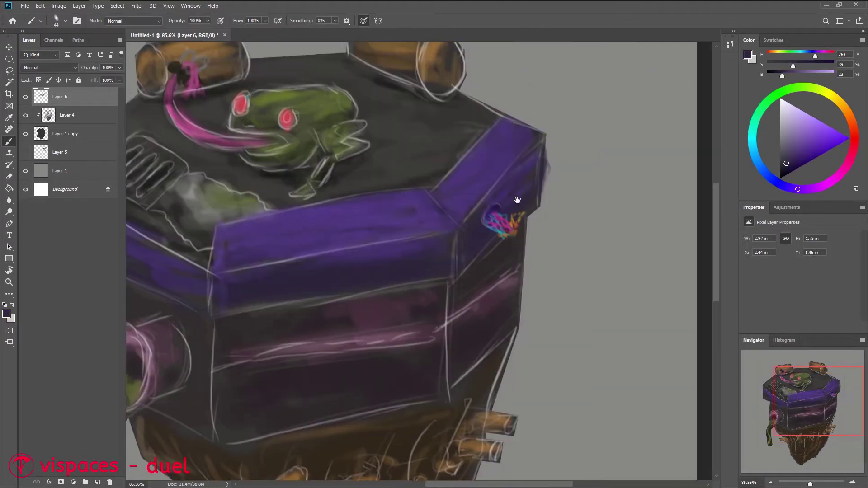
{"action": "key", "text": "ctrl+alt+g"}
{"action": "left_click", "coordinate": [805, 139]}
{"action": "mouse_move", "coordinate": [221, 259]}
{"action": "left_mouse_down"}
{"action": "mouse_move", "coordinate": [463, 228]}
{"action": "mouse_move", "coordinate": [420, 246]}
{"action": "mouse_move", "coordinate": [382, 207]}
{"action": "mouse_move", "coordinate": [322, 206]}
{"action": "left_mouse_up"}
Darken the vent area and add light grey highlights over its slats
{"action": "left_click", "coordinate": [337, 195], "text": "alt"}
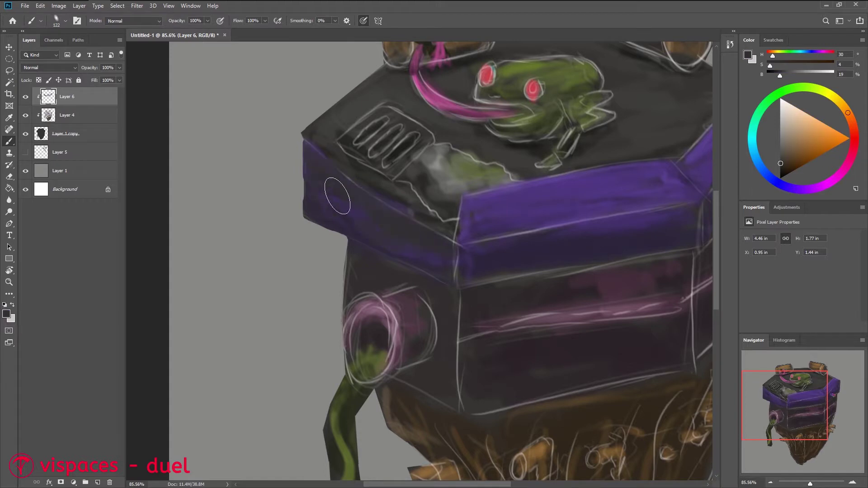
{"action": "left_click", "coordinate": [310, 145], "text": "alt"}
{"action": "scroll", "coordinate": [415, 218], "scroll_direction": "up", "scroll_amount": 2}
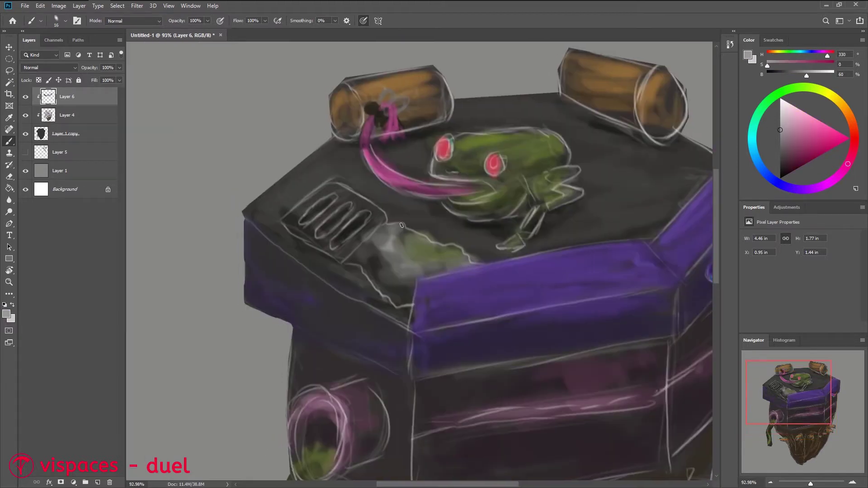
{"action": "left_click_drag", "start_coordinate": [289, 217], "coordinate": [380, 190]}
{"action": "left_click_drag", "start_coordinate": [289, 245], "coordinate": [379, 212]}
{"action": "left_click", "coordinate": [298, 213], "text": "alt"}
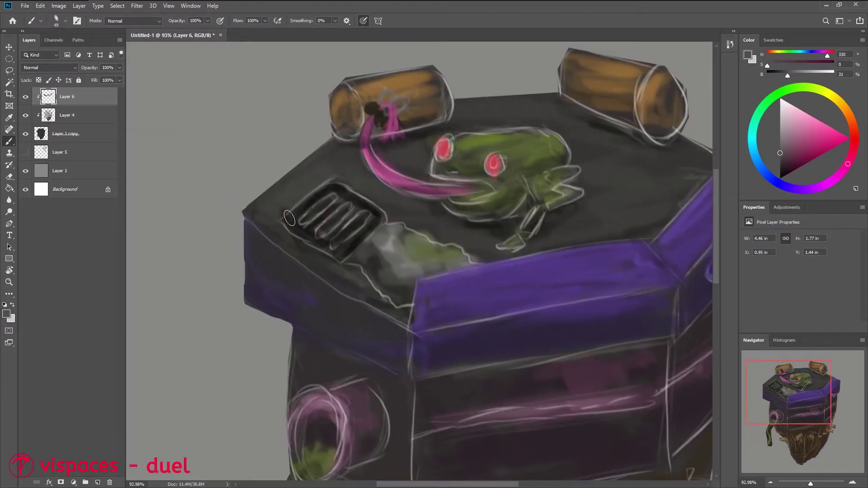
{"action": "left_click_drag", "start_coordinate": [298, 221], "coordinate": [371, 190]}
{"action": "left_click", "coordinate": [327, 223], "text": "alt"}
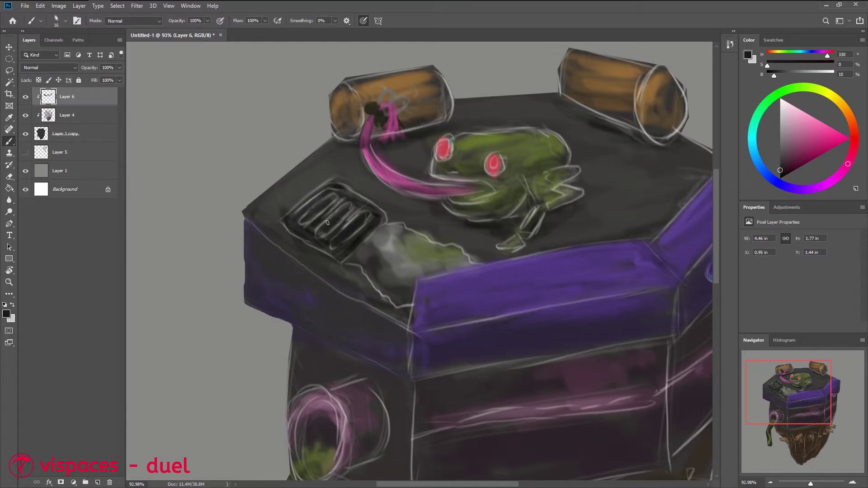
{"action": "scroll", "coordinate": [313, 214], "scroll_direction": "up", "scroll_amount": 1}
Brighten the frog's legs and back with larger green brush strokes
{"action": "left_click", "coordinate": [392, 258], "text": "alt"}
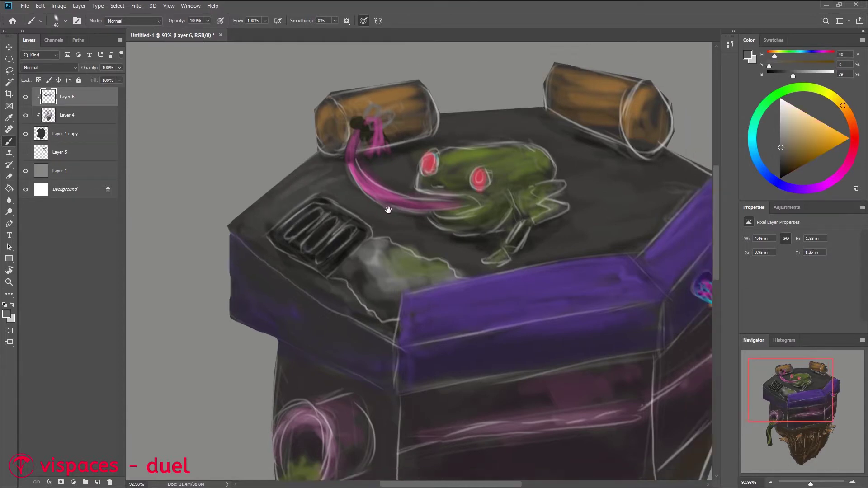
{"action": "left_click_drag", "start_coordinate": [453, 204], "coordinate": [364, 179]}
{"action": "key", "text": "bracketright"}
{"action": "key", "text": "bracketright"}
{"action": "key", "text": "bracketright"}
{"action": "left_click_drag", "start_coordinate": [470, 224], "coordinate": [415, 271]}
{"action": "left_click_drag", "start_coordinate": [420, 219], "coordinate": [414, 271]}
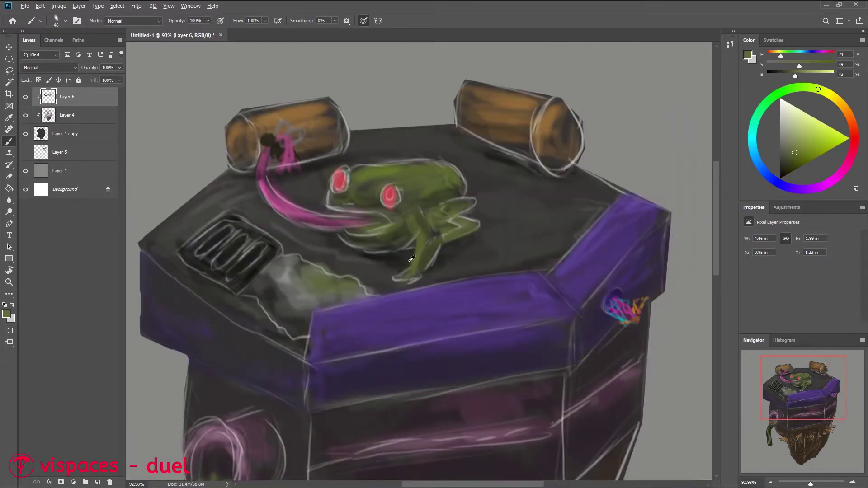
{"action": "left_click_drag", "start_coordinate": [408, 177], "coordinate": [457, 174]}
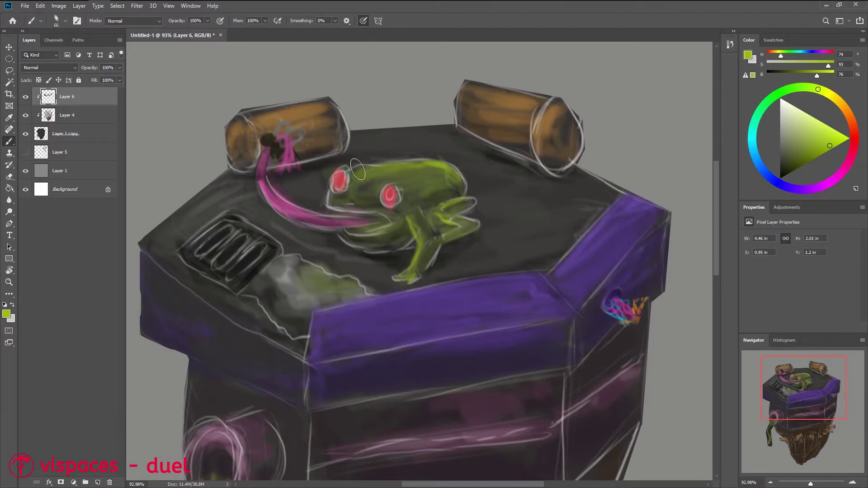
{"action": "left_click_drag", "start_coordinate": [392, 163], "coordinate": [352, 178]}
Repaint the right log and its end cap in brighter, smoother orange
{"action": "left_click", "coordinate": [375, 253], "text": "alt"}
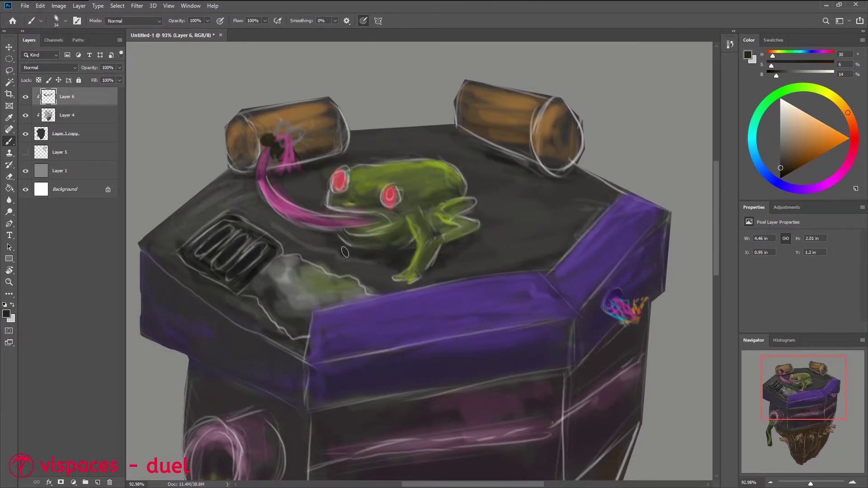
{"action": "mouse_move", "coordinate": [570, 136]}
{"action": "left_mouse_down"}
{"action": "mouse_move", "coordinate": [479, 104]}
{"action": "mouse_move", "coordinate": [533, 132]}
{"action": "mouse_move", "coordinate": [560, 159]}
{"action": "left_mouse_up"}
{"action": "left_click", "coordinate": [514, 125], "text": "alt"}
{"action": "left_click", "coordinate": [556, 132], "text": "alt"}
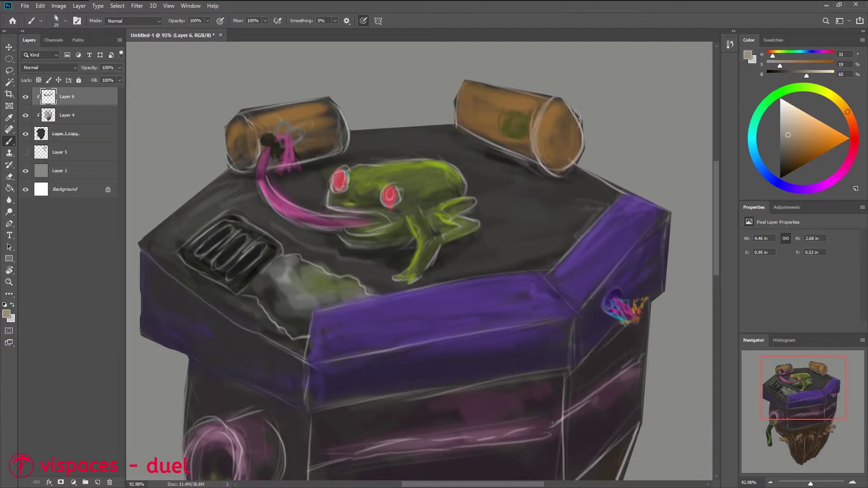
{"action": "left_click_drag", "start_coordinate": [570, 117], "coordinate": [556, 162]}
{"action": "left_click_drag", "start_coordinate": [552, 108], "coordinate": [565, 158]}
Brighten the left log's top and fill its end cap solid orange
{"action": "mouse_move", "coordinate": [565, 126]}
{"action": "left_mouse_down"}
{"action": "mouse_move", "coordinate": [497, 144]}
{"action": "mouse_move", "coordinate": [524, 91]}
{"action": "mouse_move", "coordinate": [543, 104]}
{"action": "left_mouse_up"}
{"action": "left_click", "coordinate": [520, 118], "text": "alt"}
{"action": "left_click", "coordinate": [498, 95], "text": "alt"}
{"action": "mouse_move", "coordinate": [335, 113]}
{"action": "left_mouse_down"}
{"action": "mouse_move", "coordinate": [244, 124]}
{"action": "mouse_move", "coordinate": [240, 149]}
{"action": "left_mouse_up"}
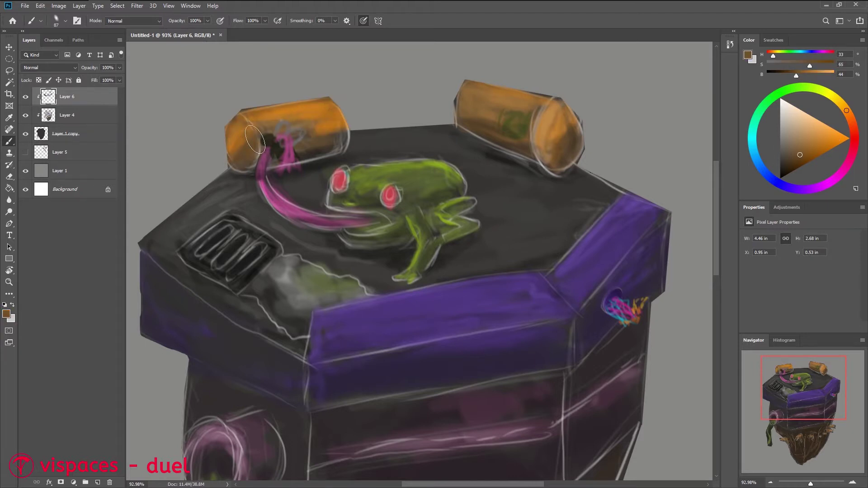
{"action": "left_click_drag", "start_coordinate": [312, 122], "coordinate": [330, 149]}
{"action": "left_click_drag", "start_coordinate": [244, 131], "coordinate": [254, 154]}
{"action": "left_click", "coordinate": [316, 115], "text": "alt"}
Paint a bright pink stripe across the machine's middle band
{"action": "scroll", "coordinate": [394, 125], "scroll_direction": "down", "scroll_amount": 3}
{"action": "left_click", "coordinate": [506, 135], "text": "alt"}
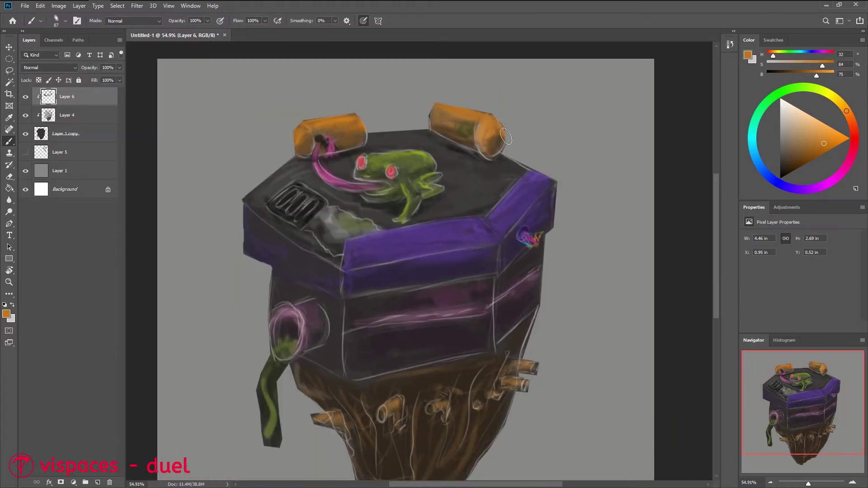
{"action": "left_click", "coordinate": [464, 129], "text": "alt"}
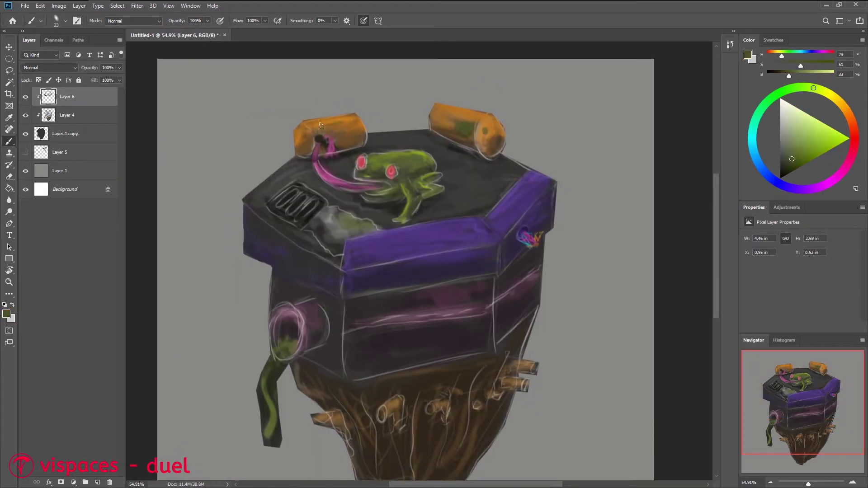
{"action": "left_click", "coordinate": [407, 299], "text": "alt"}
{"action": "mouse_move", "coordinate": [348, 328]}
{"action": "left_mouse_down"}
{"action": "mouse_move", "coordinate": [489, 312]}
{"action": "mouse_move", "coordinate": [538, 276]}
{"action": "left_mouse_up"}
Cover the middle band in magenta, pink the pipe opening, and repaint the green tube
{"action": "left_click", "coordinate": [377, 312], "text": "alt"}
{"action": "left_click", "coordinate": [452, 335], "text": "alt"}
{"action": "left_click_drag", "start_coordinate": [489, 337], "coordinate": [354, 314]}
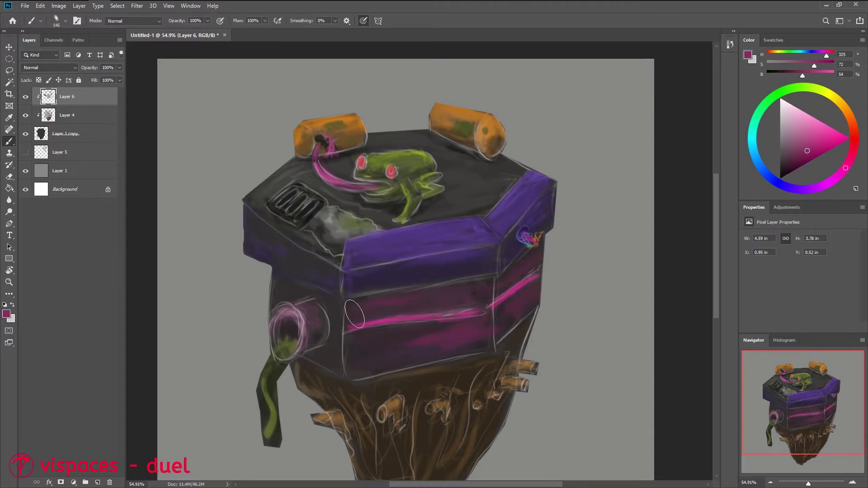
{"action": "left_click", "coordinate": [430, 355], "text": "alt"}
{"action": "left_click", "coordinate": [320, 309], "text": "alt"}
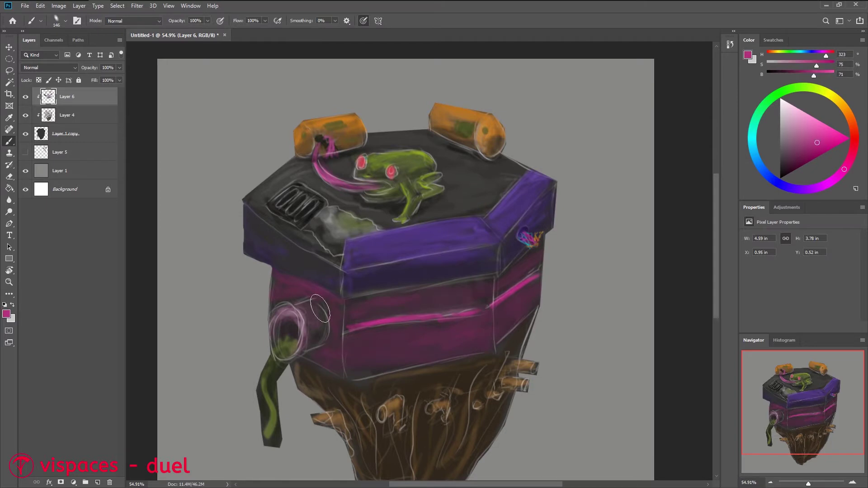
{"action": "left_click_drag", "start_coordinate": [303, 316], "coordinate": [320, 311]}
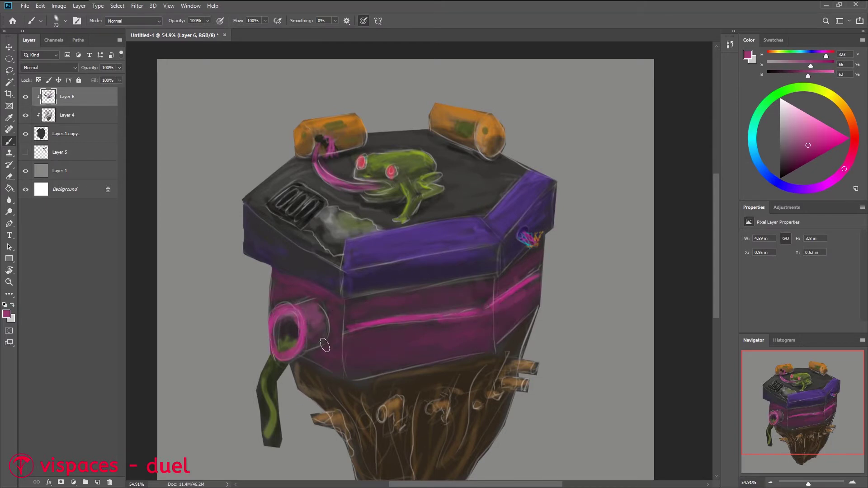
{"action": "left_click", "coordinate": [273, 362], "text": "alt"}
{"action": "left_click_drag", "start_coordinate": [272, 362], "coordinate": [282, 377]}
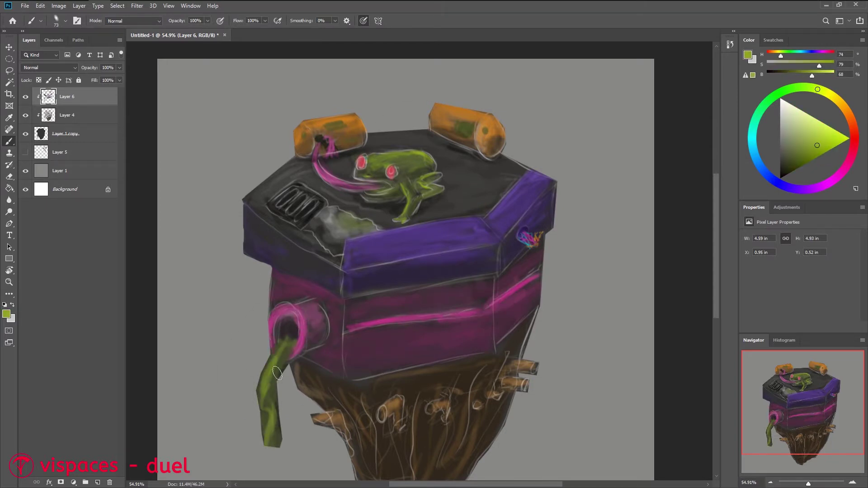
Paint the rock's small pipes pale grey, sampling pipe greys and band magentas
{"action": "left_click_drag", "start_coordinate": [803, 403], "coordinate": [803, 419]}
{"action": "left_click", "coordinate": [785, 132]}
{"action": "left_click_drag", "start_coordinate": [377, 324], "coordinate": [367, 333]}
{"action": "left_click", "coordinate": [318, 337], "text": "alt"}
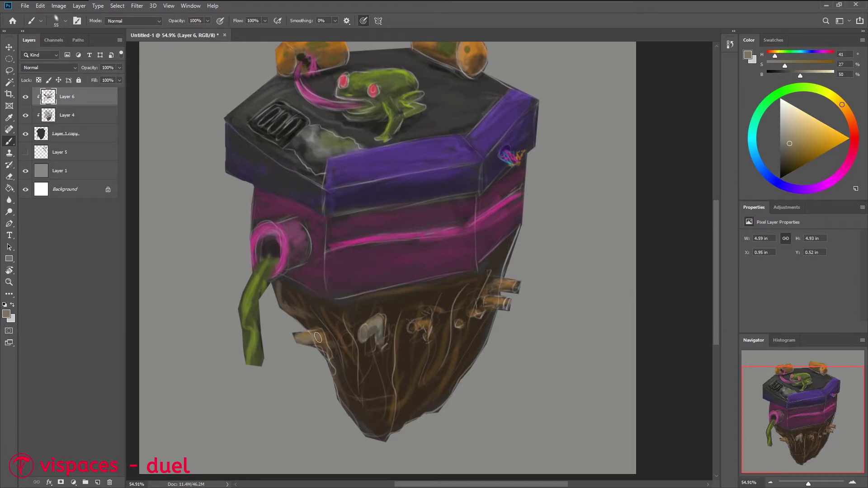
{"action": "left_click", "coordinate": [495, 281], "text": "alt"}
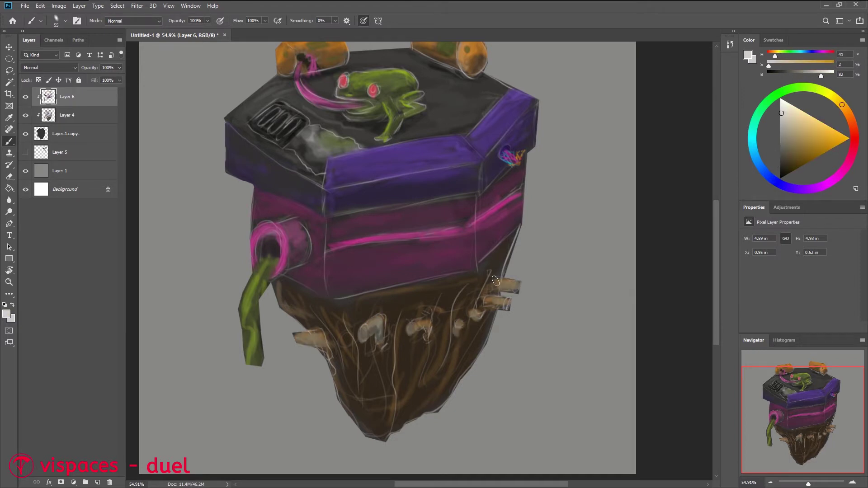
{"action": "left_click", "coordinate": [328, 342], "text": "alt"}
{"action": "left_click", "coordinate": [485, 302], "text": "alt"}
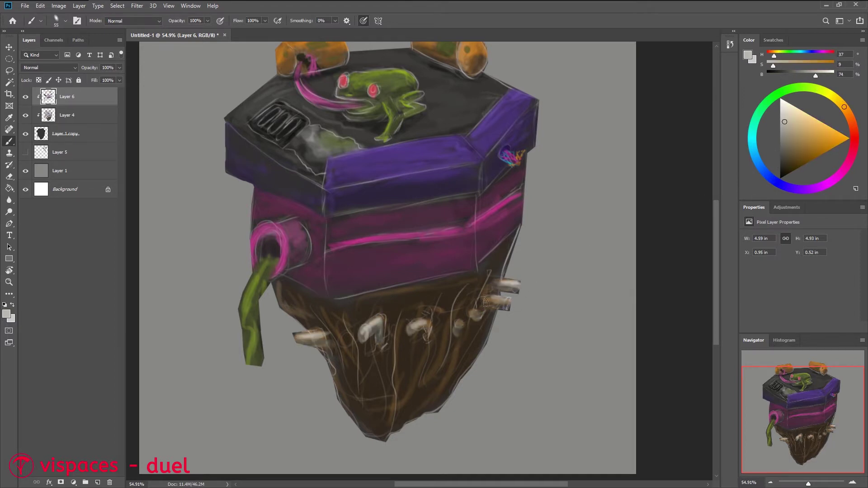
{"action": "left_click", "coordinate": [373, 278], "text": "alt"}
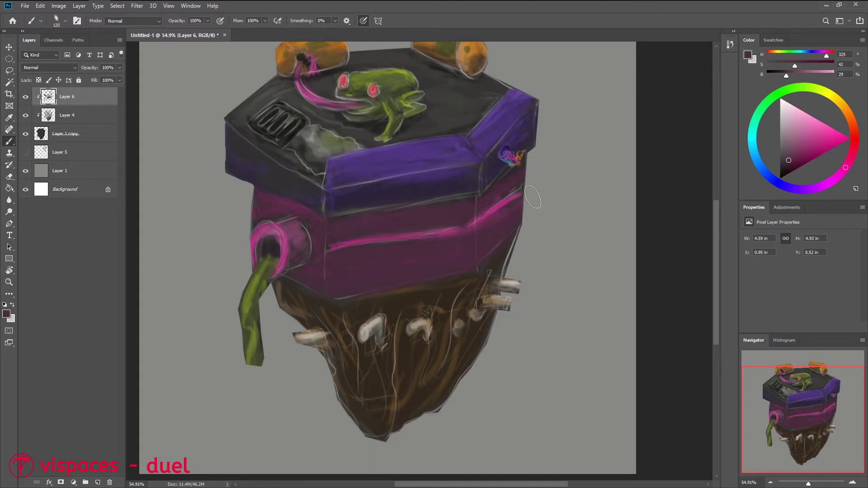
{"action": "left_click", "coordinate": [477, 232], "text": "alt"}
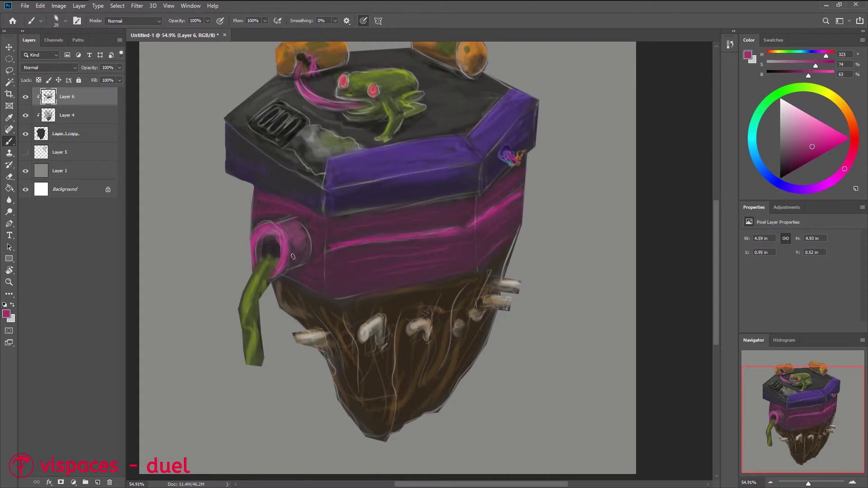
{"action": "left_click", "coordinate": [448, 266], "text": "alt"}
{"action": "scroll", "coordinate": [448, 265], "scroll_direction": "down", "scroll_amount": 2}
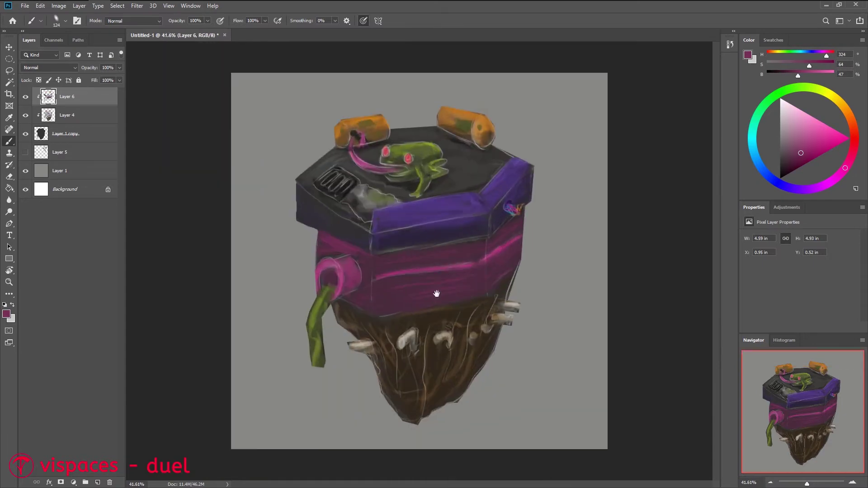
Extend the pink tongue into the frog's mouth and shade dark beneath it
{"action": "scroll", "coordinate": [360, 102], "scroll_direction": "up", "scroll_amount": 5}
{"action": "left_click", "coordinate": [344, 137], "text": "alt"}
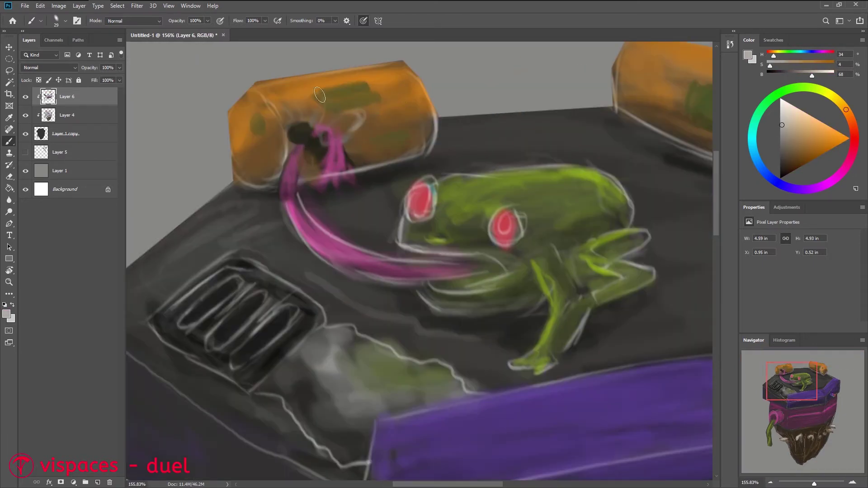
{"action": "left_click", "coordinate": [291, 133], "text": "alt"}
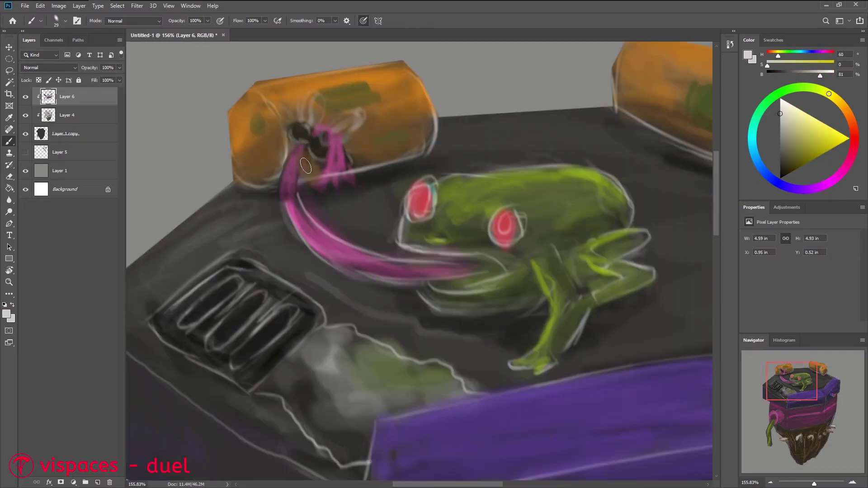
{"action": "left_click", "coordinate": [290, 199], "text": "alt"}
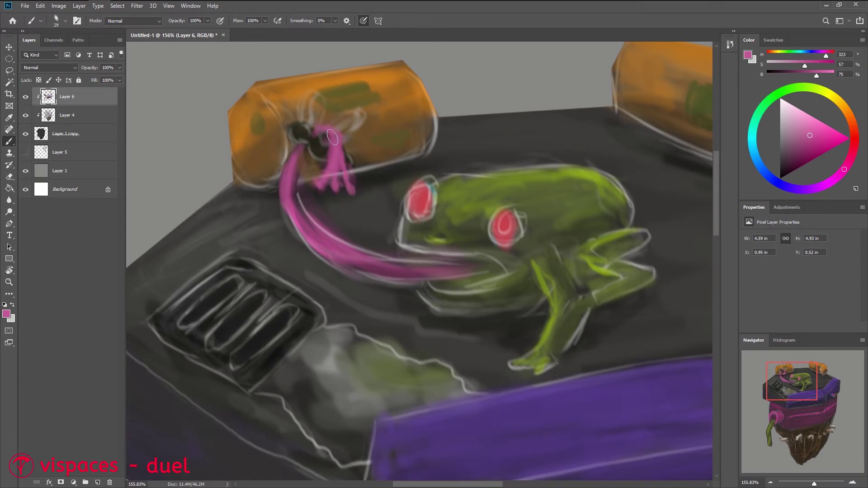
{"action": "left_click_drag", "start_coordinate": [298, 149], "coordinate": [486, 264]}
{"action": "left_click", "coordinate": [438, 296], "text": "alt"}
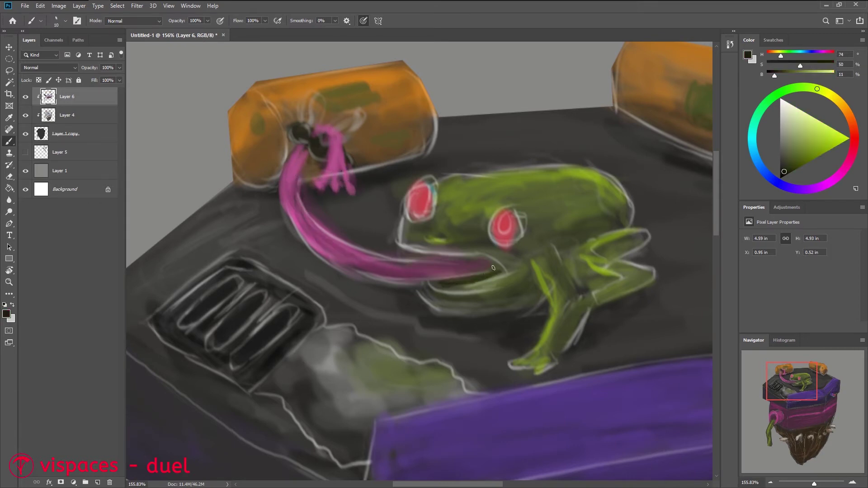
{"action": "left_click", "coordinate": [473, 295], "text": "alt"}
{"action": "left_click_drag", "start_coordinate": [452, 303], "coordinate": [480, 315]}
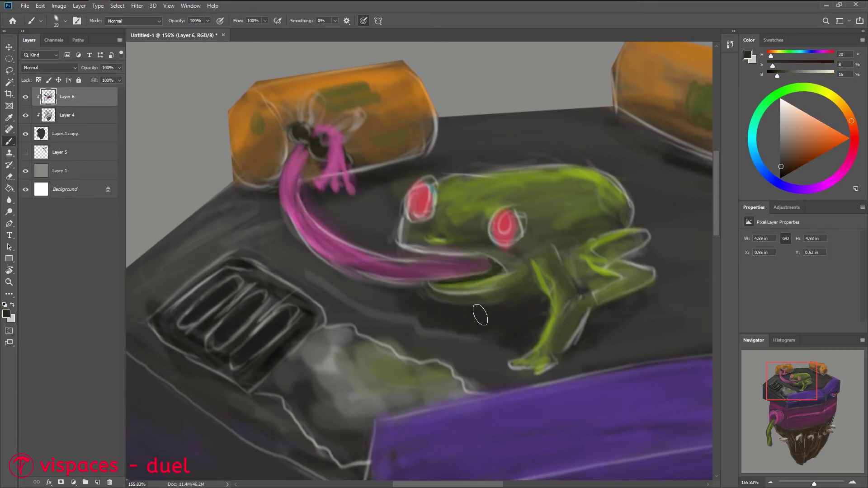
Add green highlights along the frog's front leg and foot, then fit the painting on screen
{"action": "left_click", "coordinate": [532, 177], "text": "alt"}
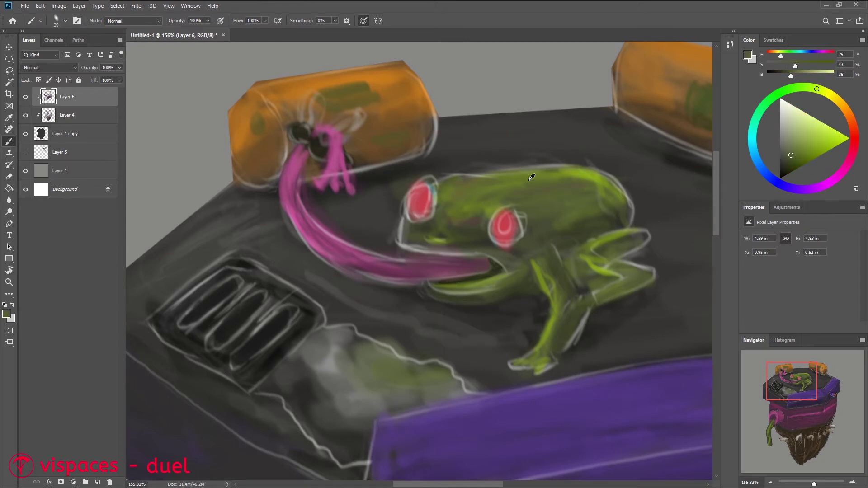
{"action": "left_click_drag", "start_coordinate": [557, 253], "coordinate": [571, 309]}
{"action": "left_click_drag", "start_coordinate": [647, 272], "coordinate": [602, 290]}
{"action": "mouse_move", "coordinate": [560, 335]}
{"action": "left_mouse_down"}
{"action": "mouse_move", "coordinate": [546, 363]}
{"action": "mouse_move", "coordinate": [569, 308]}
{"action": "left_mouse_up"}
{"action": "left_click", "coordinate": [558, 339], "text": "alt"}
{"action": "key", "text": "ctrl+0"}
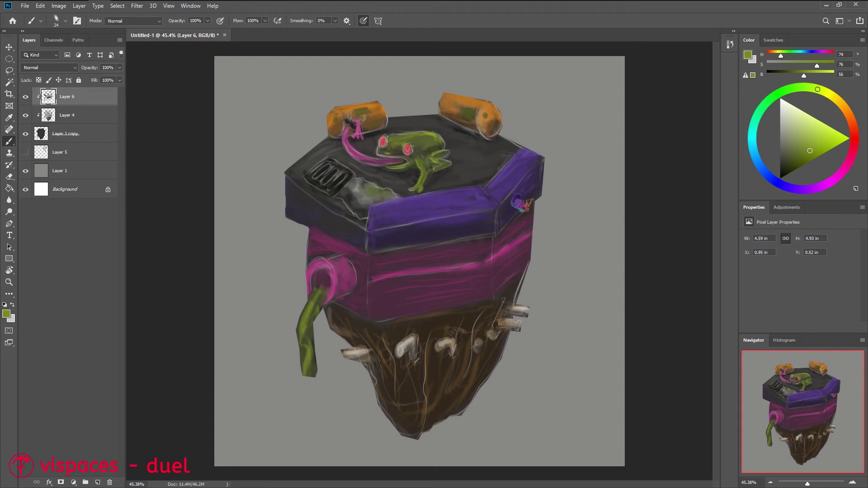
Save the painting as Dark Frog Concepting.psd in a new Dark Frog folder
{"action": "key", "text": "ctrl+s"}
{"action": "left_click", "coordinate": [66, 36]}
{"action": "type", "text": "Dark Frog"}
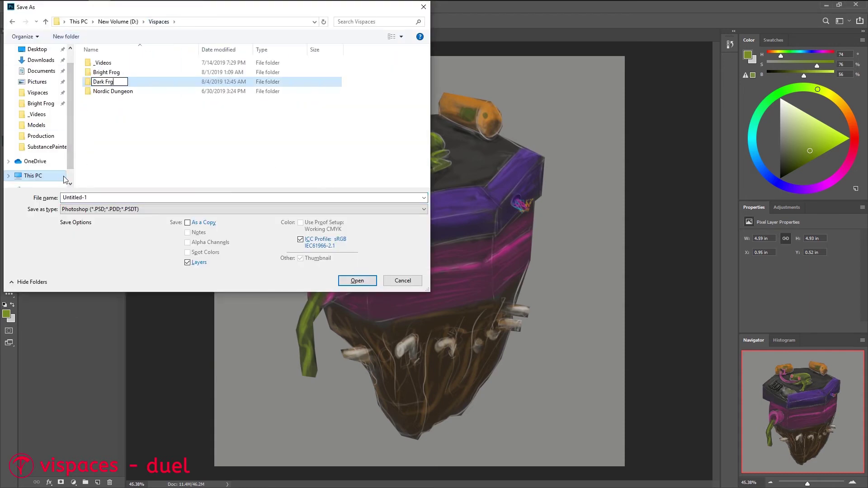
{"action": "key", "text": "Return"}
{"action": "key", "text": "Return"}
{"action": "type", "text": "Dark Frog Concept"}
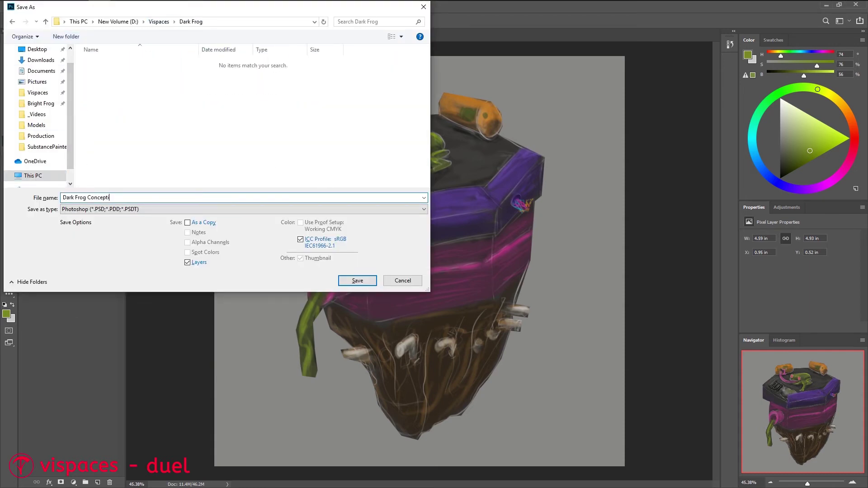
{"action": "type", "text": "ng"}
{"action": "key", "text": "Return"}
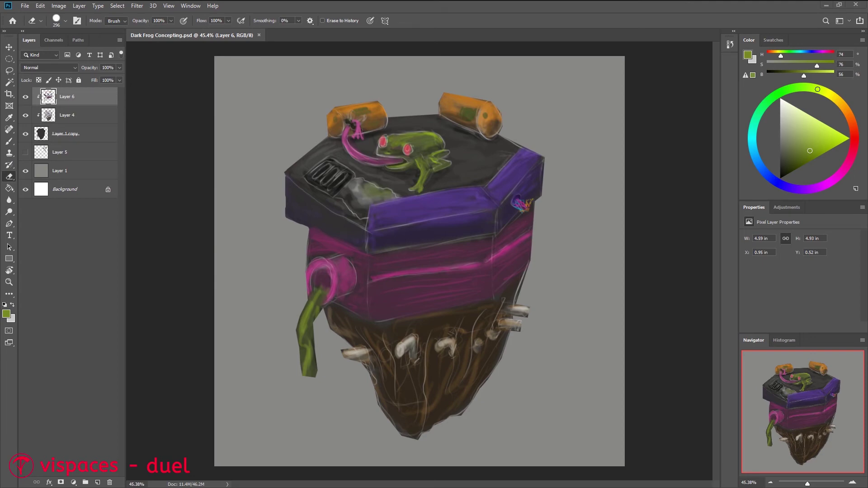
Export the painting as a PNG via Export As
{"action": "left_click", "coordinate": [25, 6]}
{"action": "left_click", "coordinate": [165, 138]}
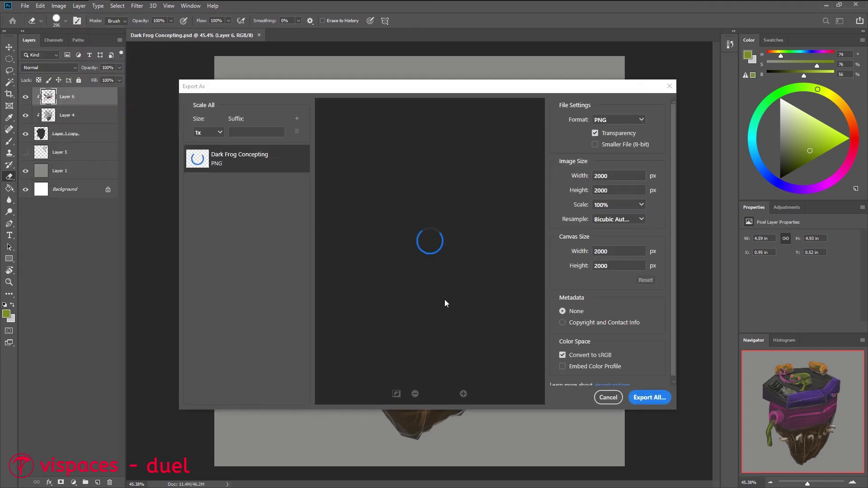
{"action": "key", "text": "Return"}
{"action": "left_click", "coordinate": [355, 226]}
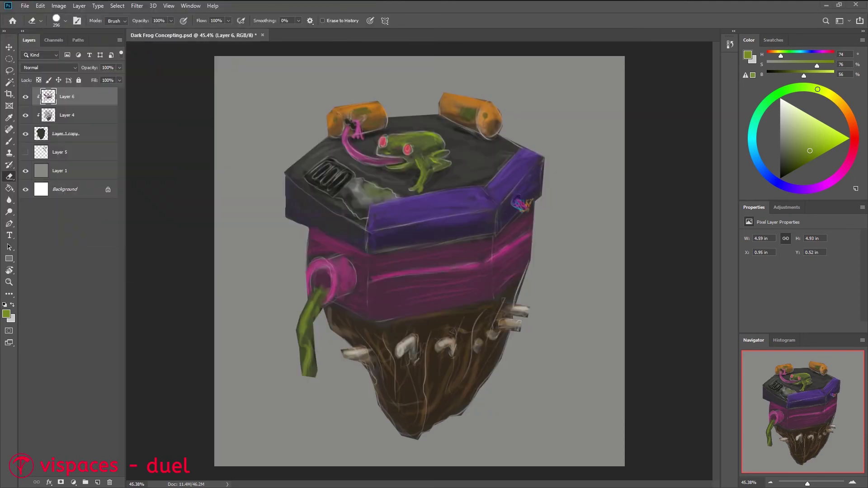